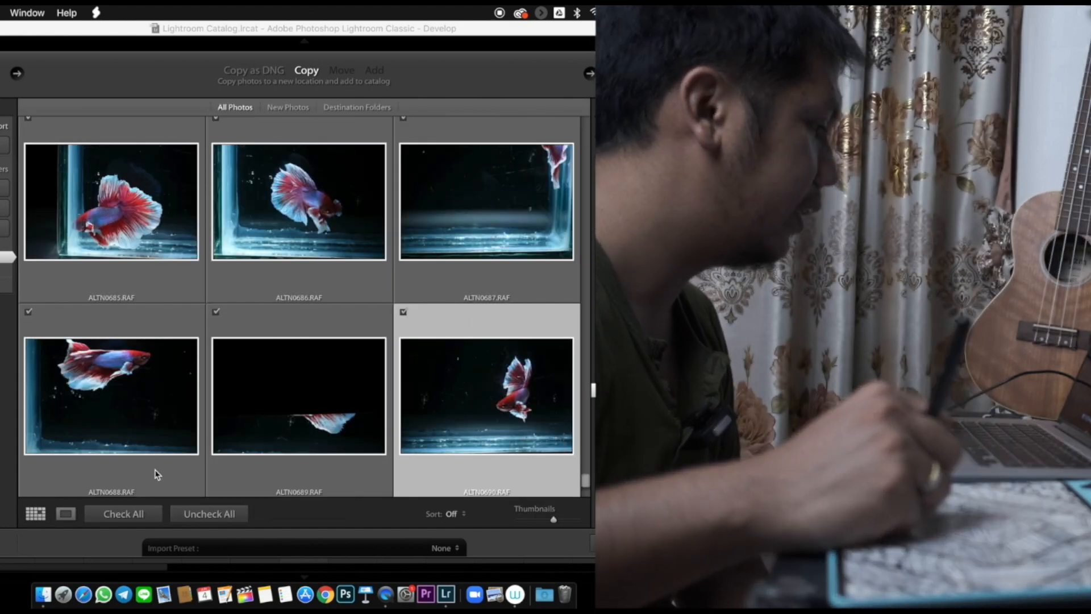
- Clear the import selection and mark only ALTN0690.RAF and ALTN0692.RAF for import
left_click(196, 514)
left_click(403, 312)
left_click_drag(587, 481, 589, 473)
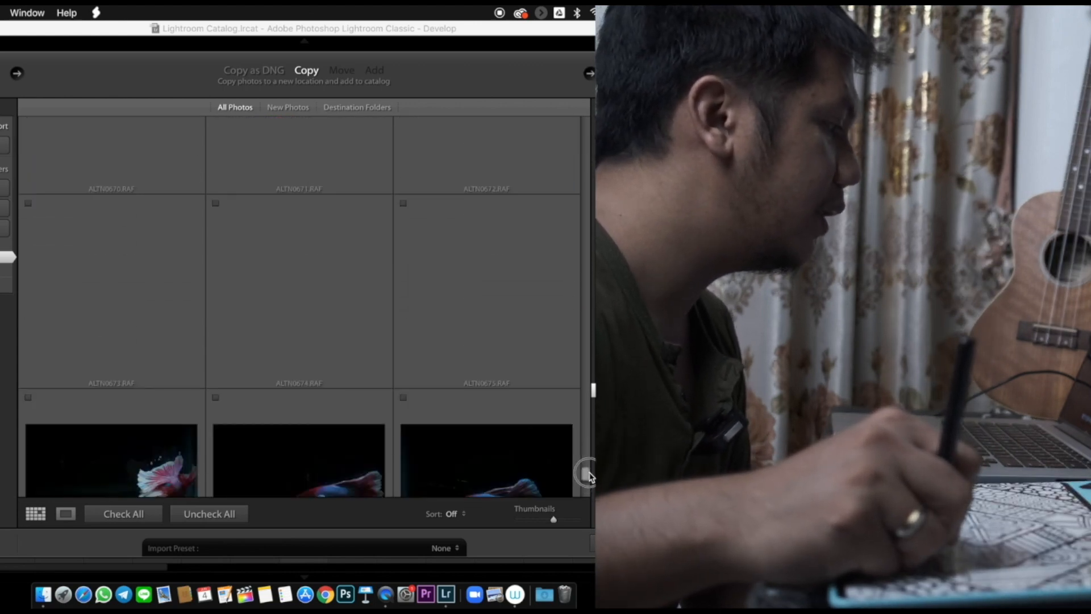
left_click_drag(589, 477, 587, 481)
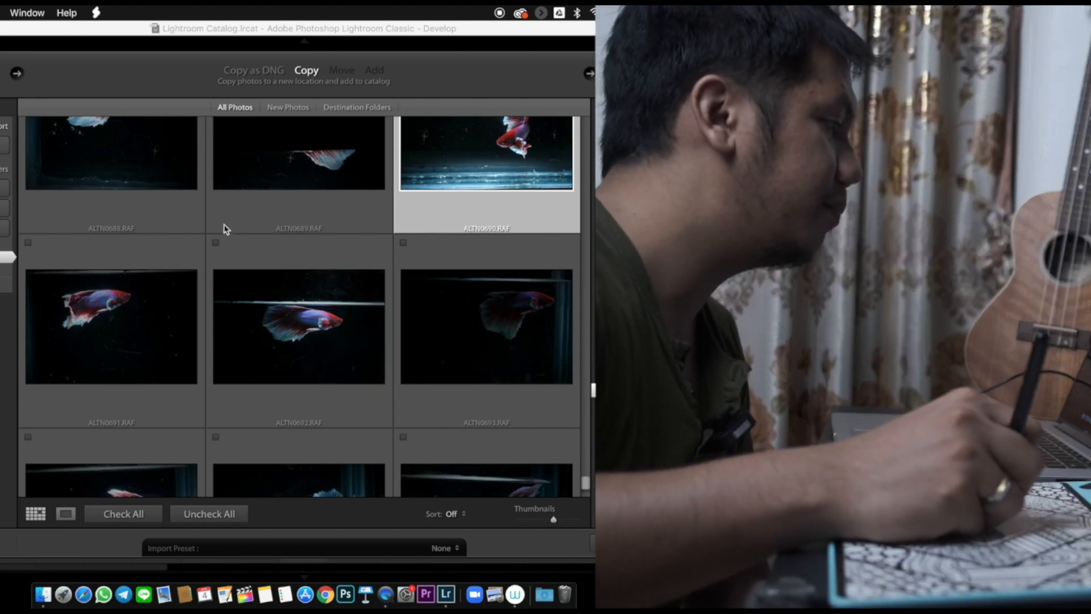
left_click(216, 243)
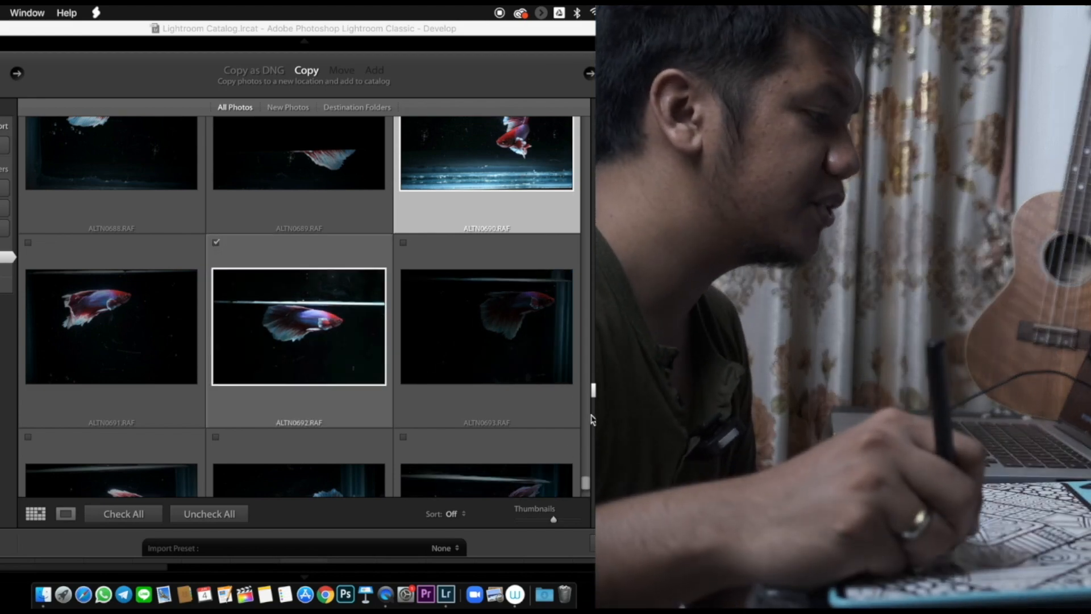
- Mark the red betta photos ALTN0665.RAF and ALTN0664.RAF for import as well
left_click_drag(586, 486, 593, 472)
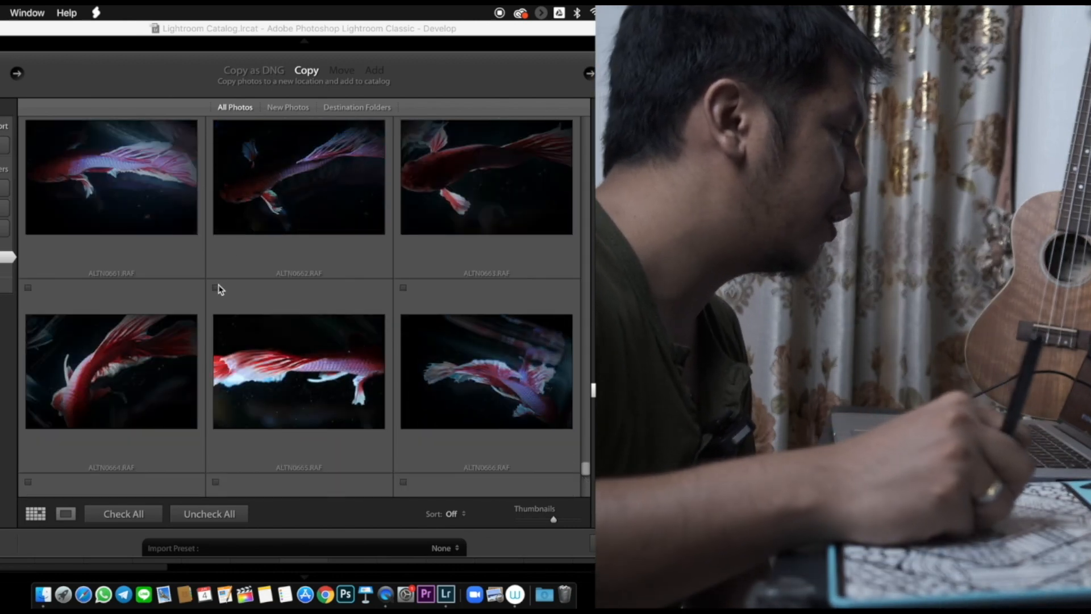
left_click(216, 288)
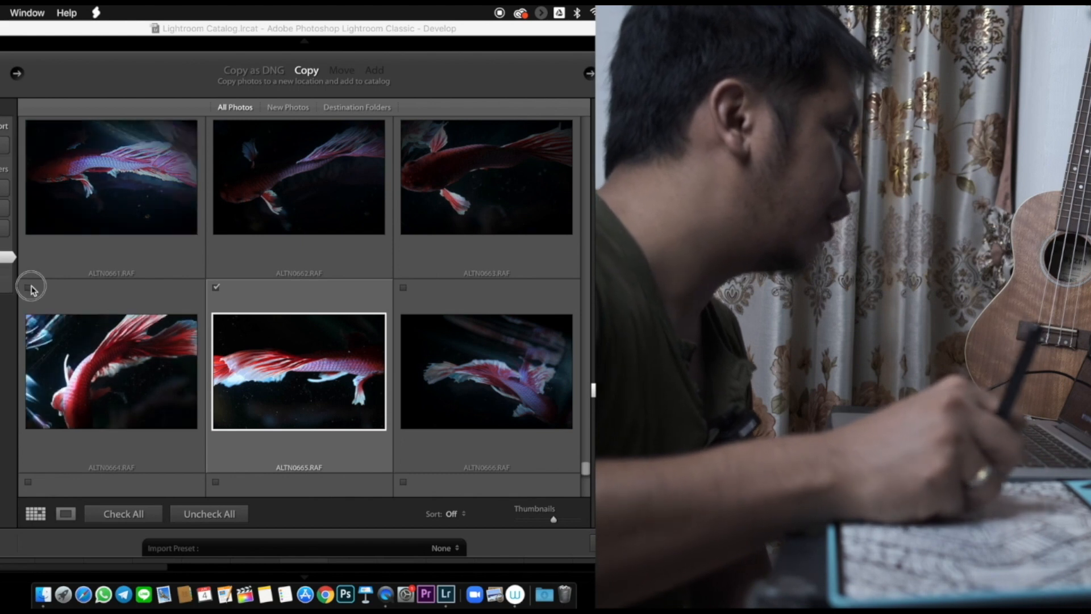
left_click(29, 288)
- Find the bright side-view betta shots ALTN0637.RAF and ALTN0634.RAF and mark both for import
left_click_drag(585, 468, 590, 463)
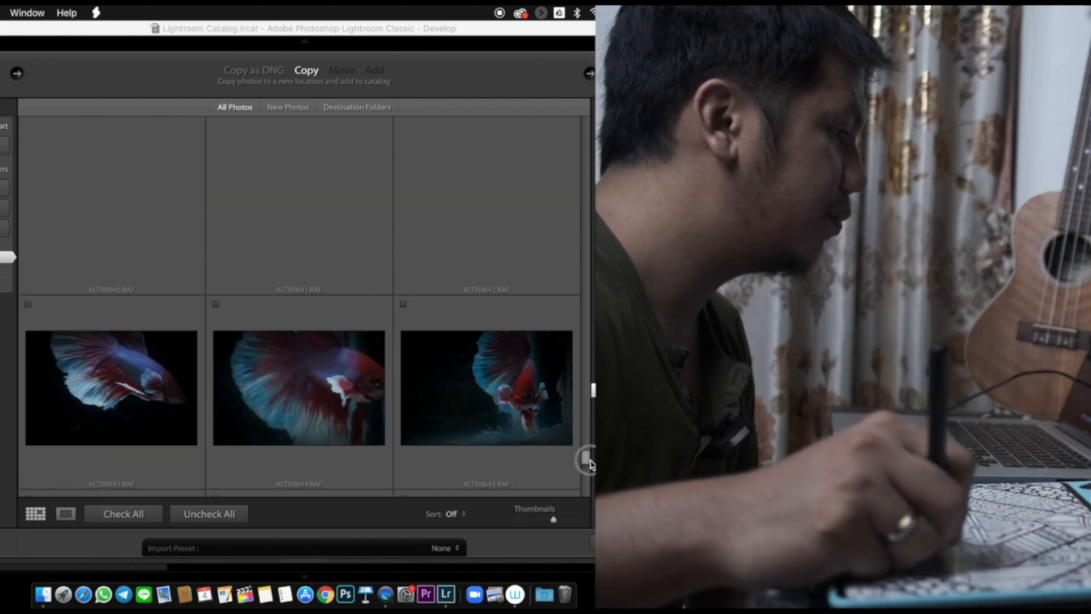
left_click_drag(590, 460, 591, 456)
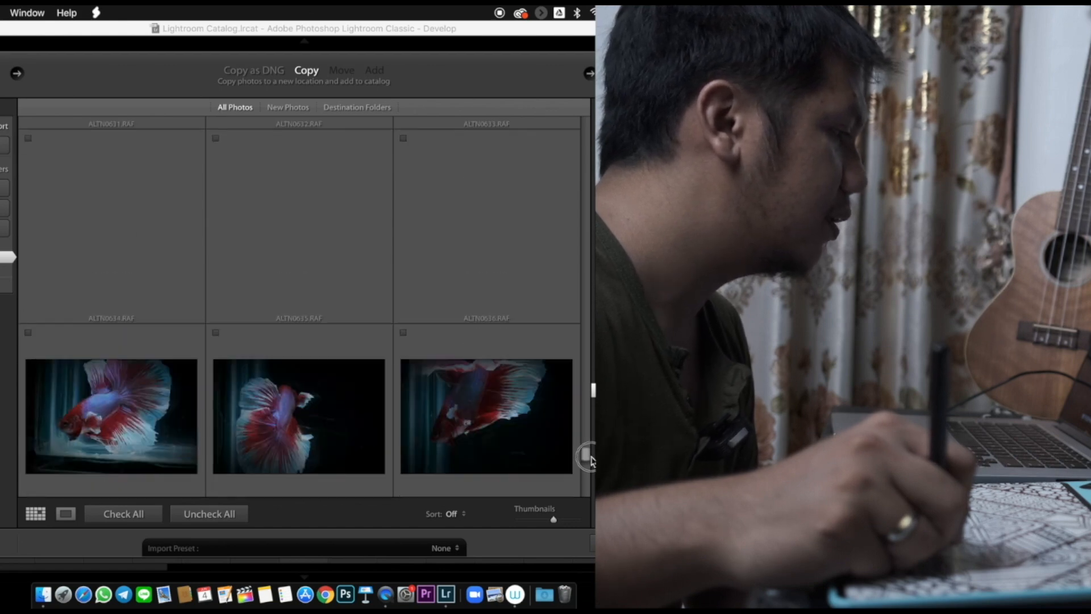
scroll(592, 461, "up", 1)
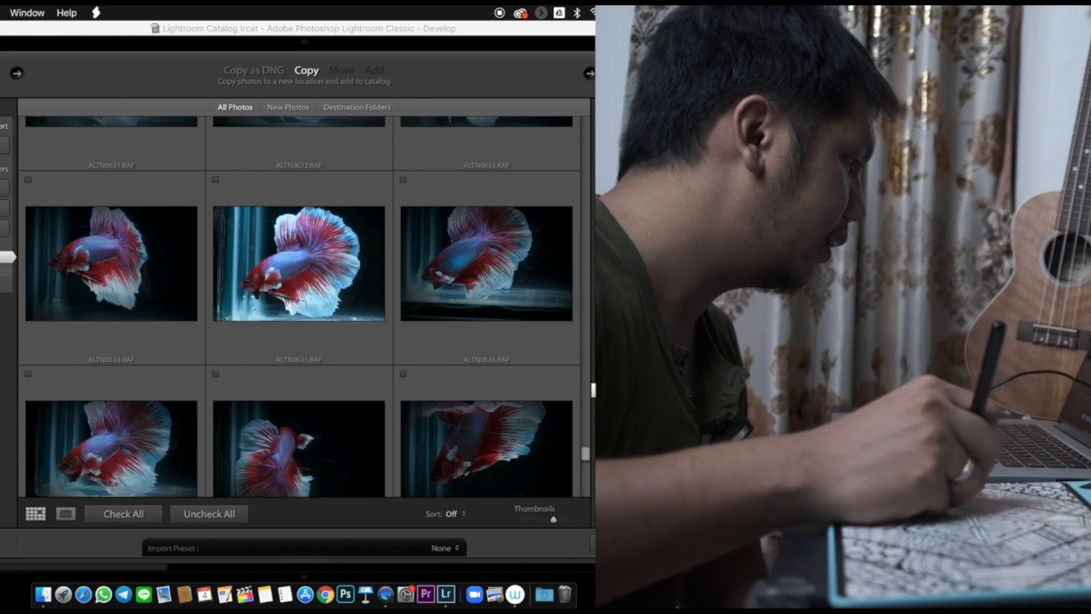
left_click(29, 373)
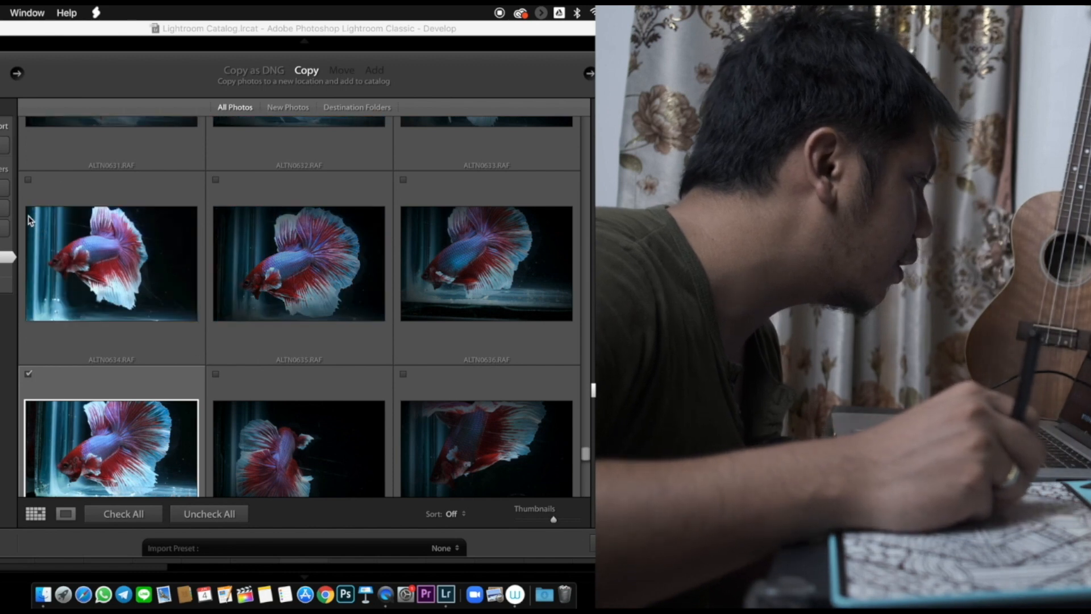
left_click(28, 180)
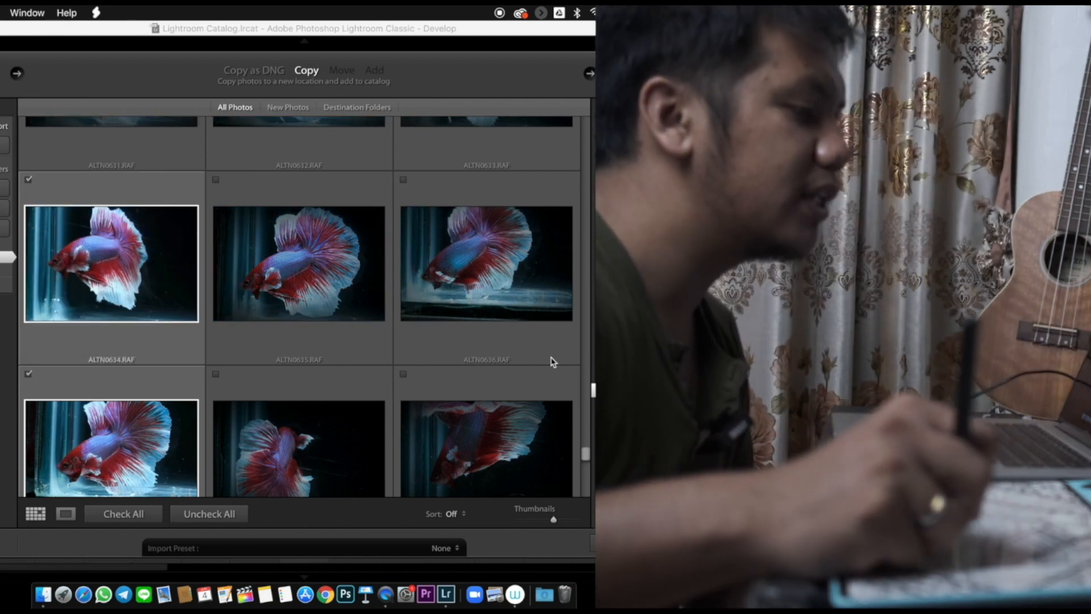
- Add ALTN0619.RAF and ALTN0620.RAF to the photos marked for import
left_click_drag(585, 452, 590, 446)
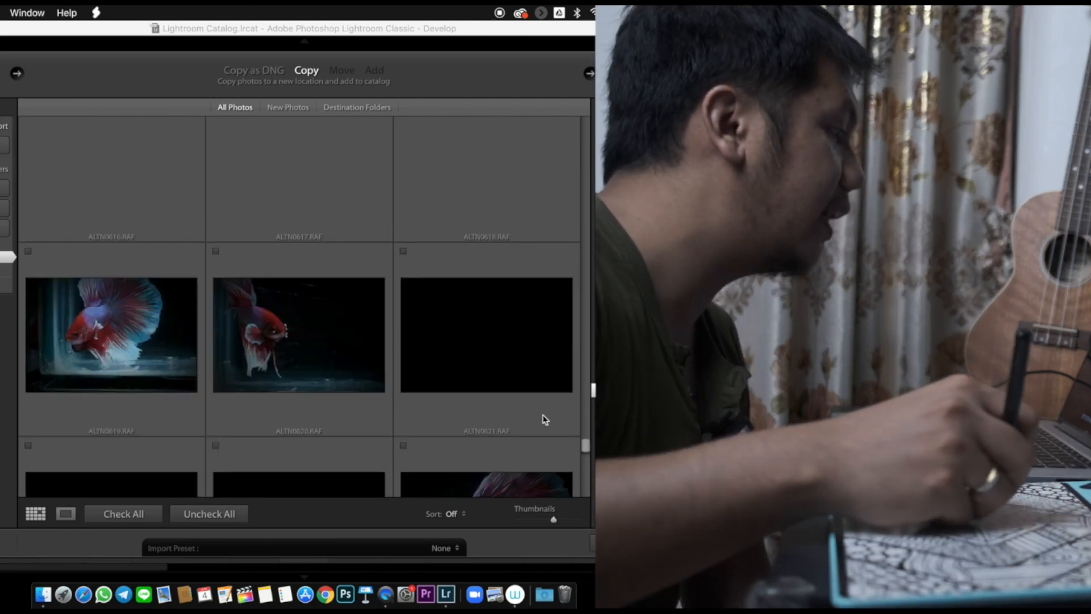
left_click(30, 251)
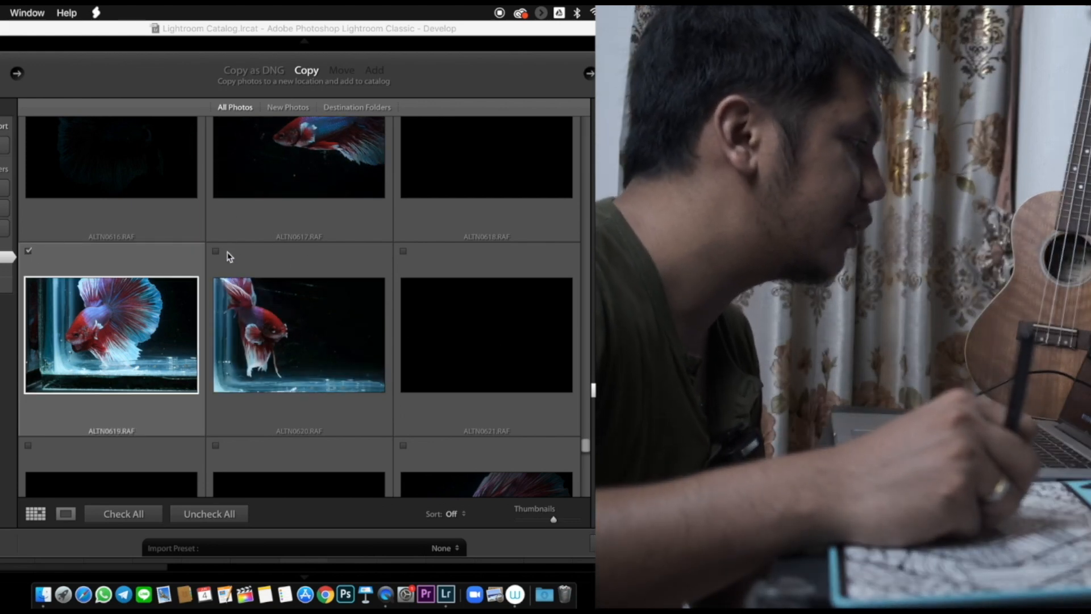
left_click(216, 251)
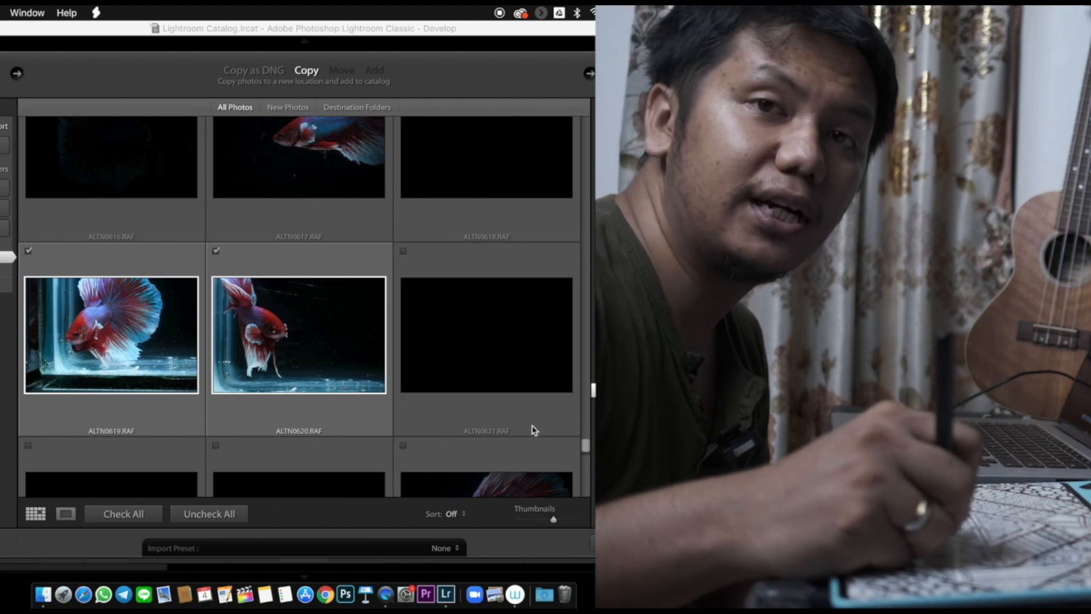
- Go through the earlier shots and mark ALTN0612.RAF and ALTN0596.RAF for import
left_click_drag(587, 448, 586, 441)
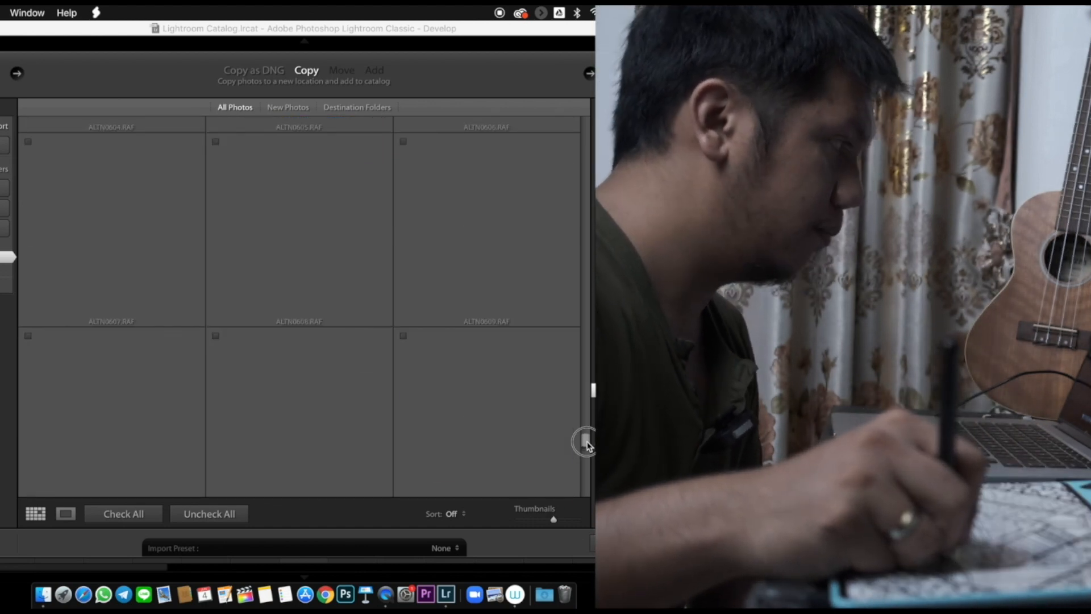
left_click_drag(587, 443, 589, 448)
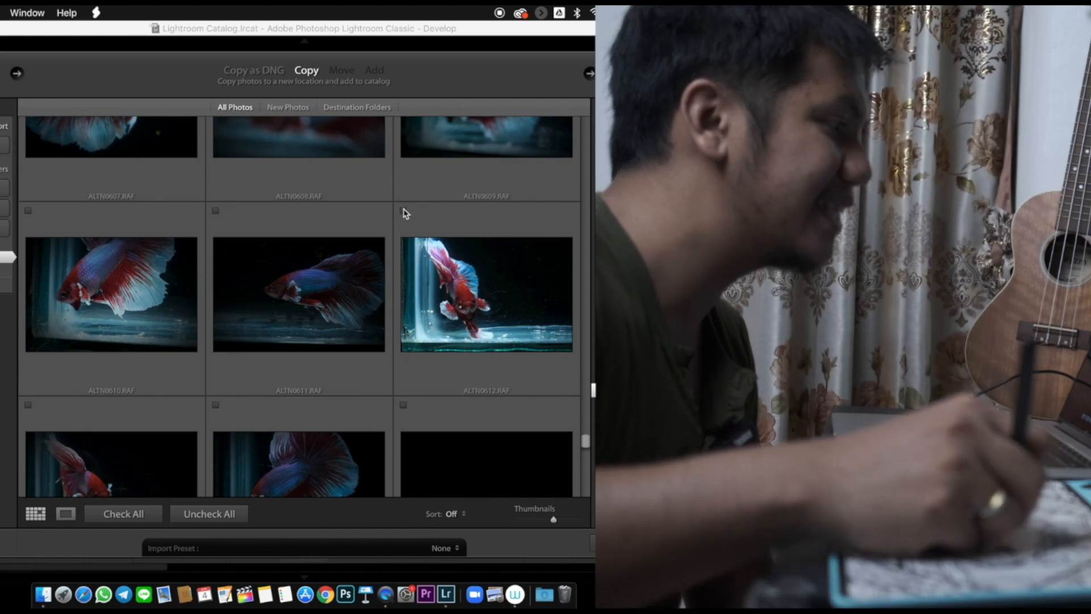
left_click(403, 211)
left_click_drag(586, 444, 587, 436)
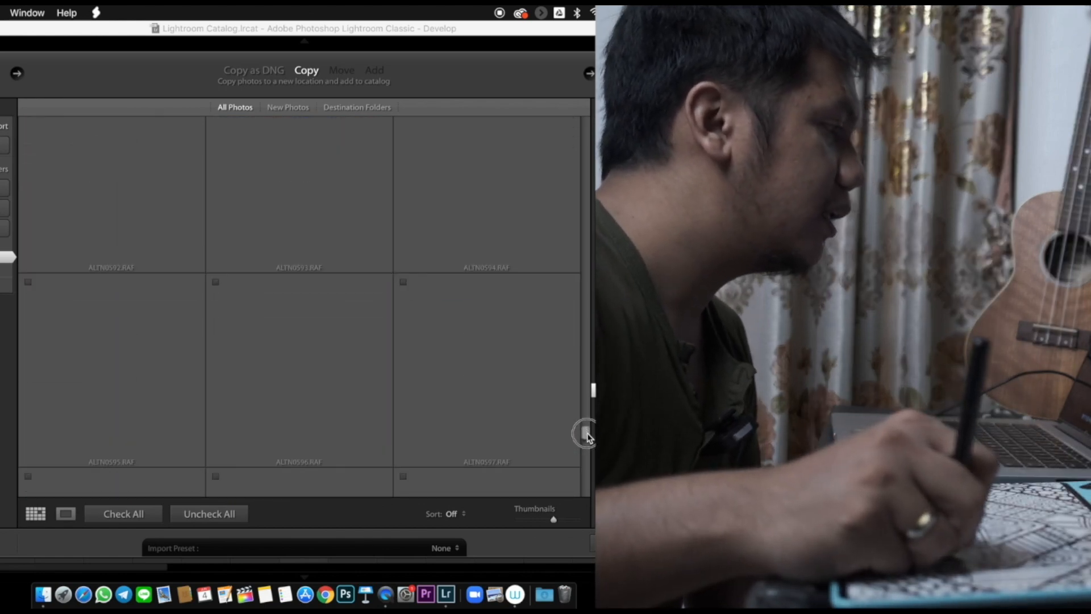
left_click_drag(588, 437, 587, 443)
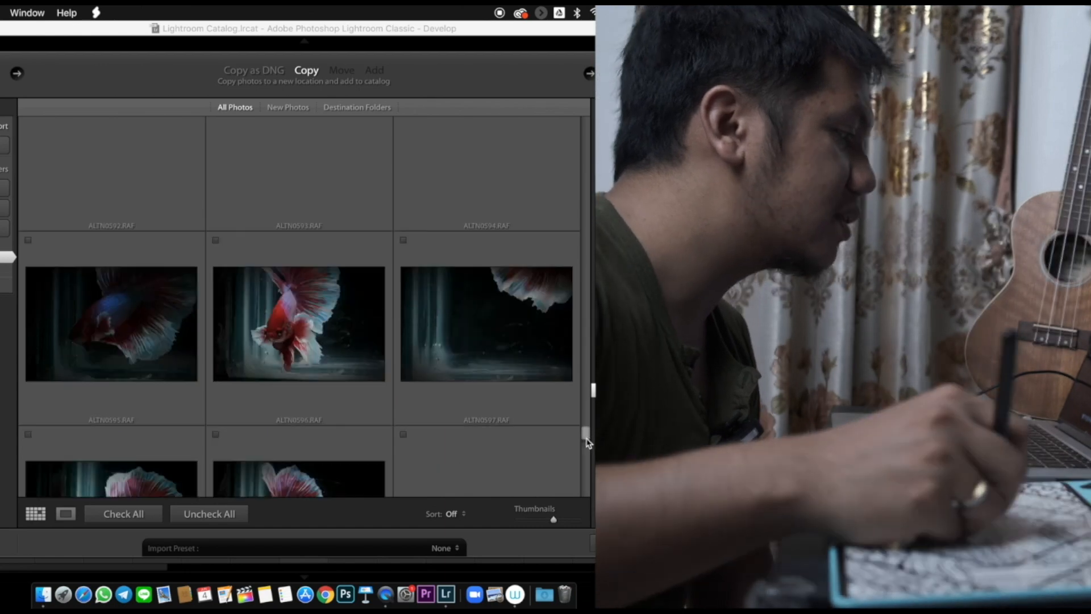
left_click(215, 240)
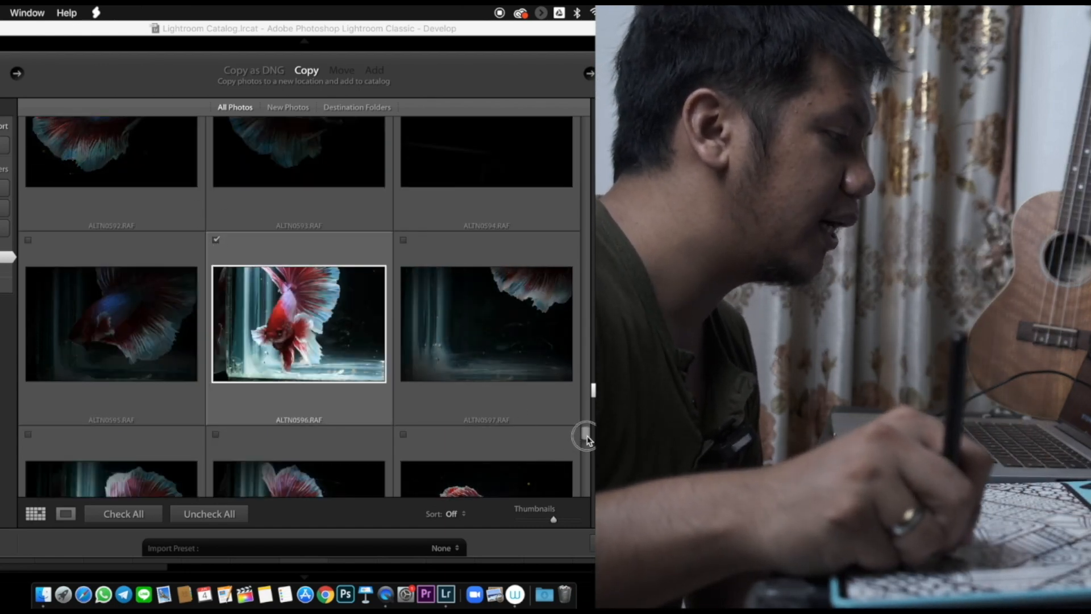
- Mark the neighbouring photos ALTN0600.RAF and ALTN0599.RAF for import
scroll(588, 438, "down", 5)
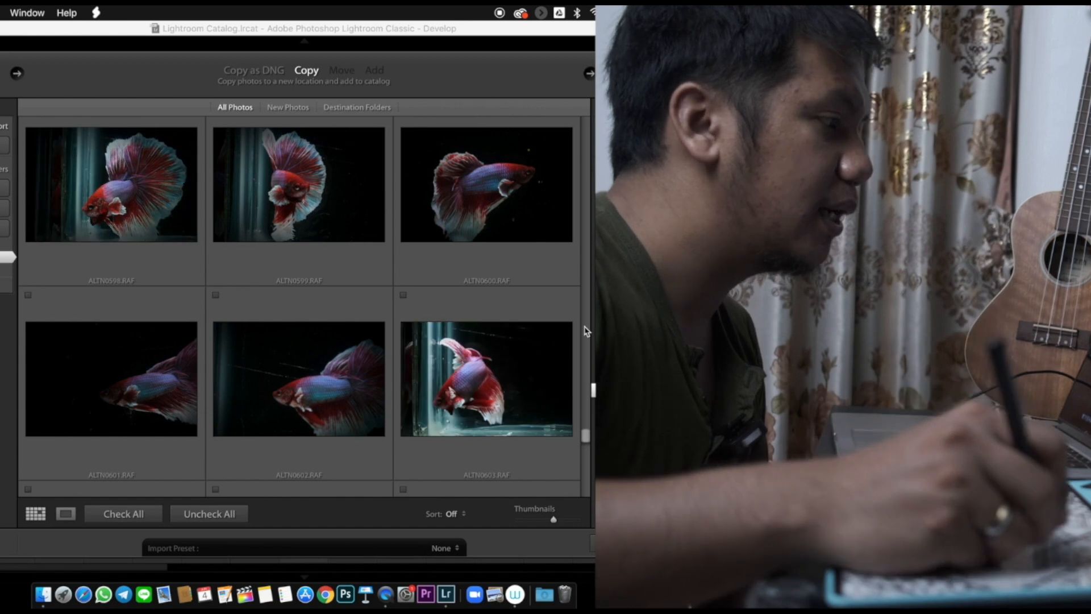
left_click(534, 180)
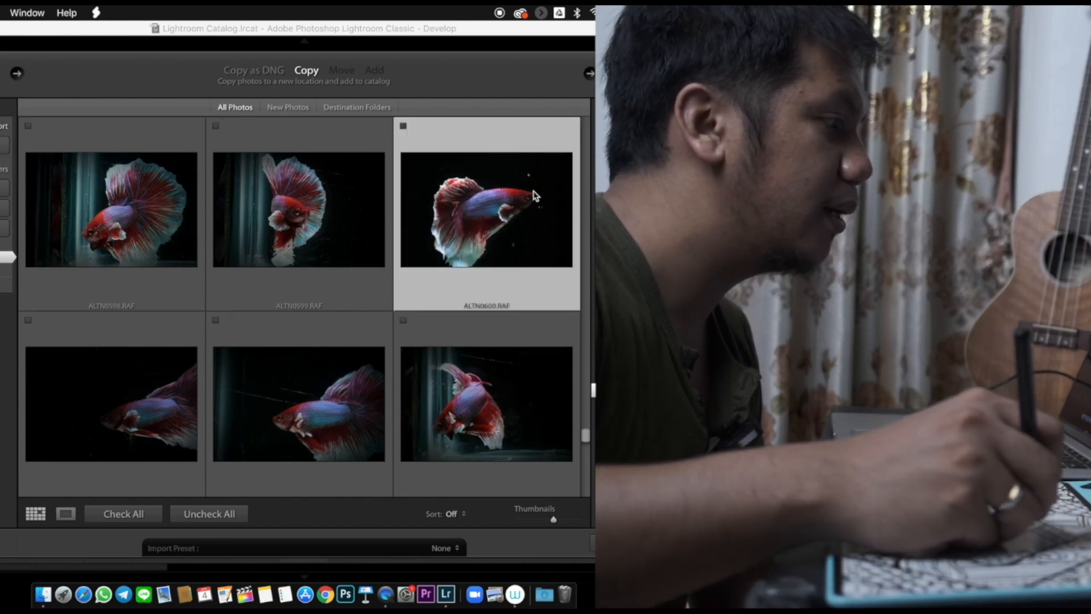
left_click(403, 126)
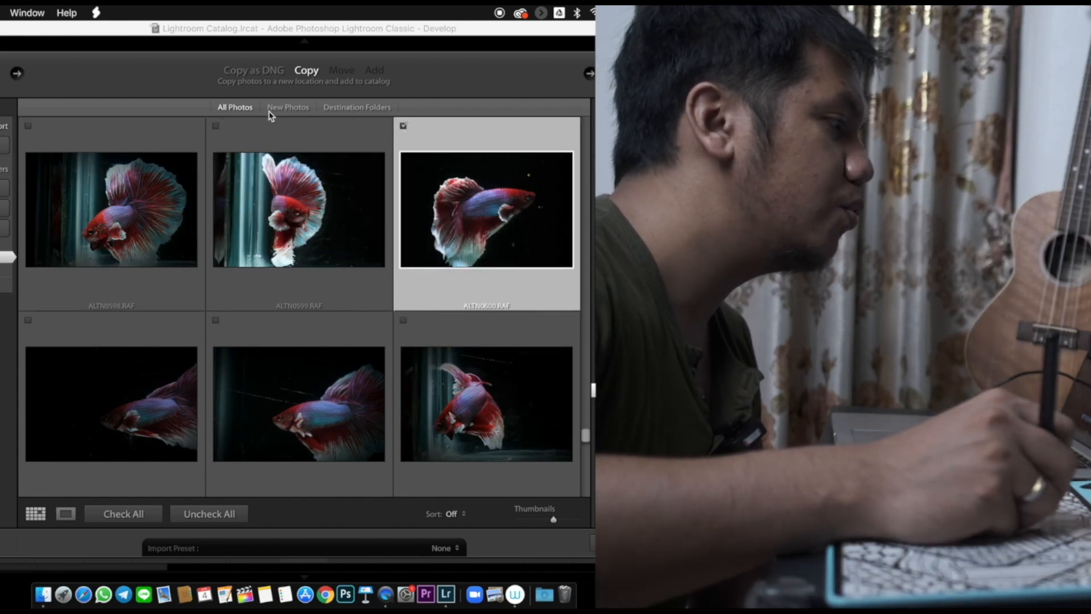
left_click(216, 125)
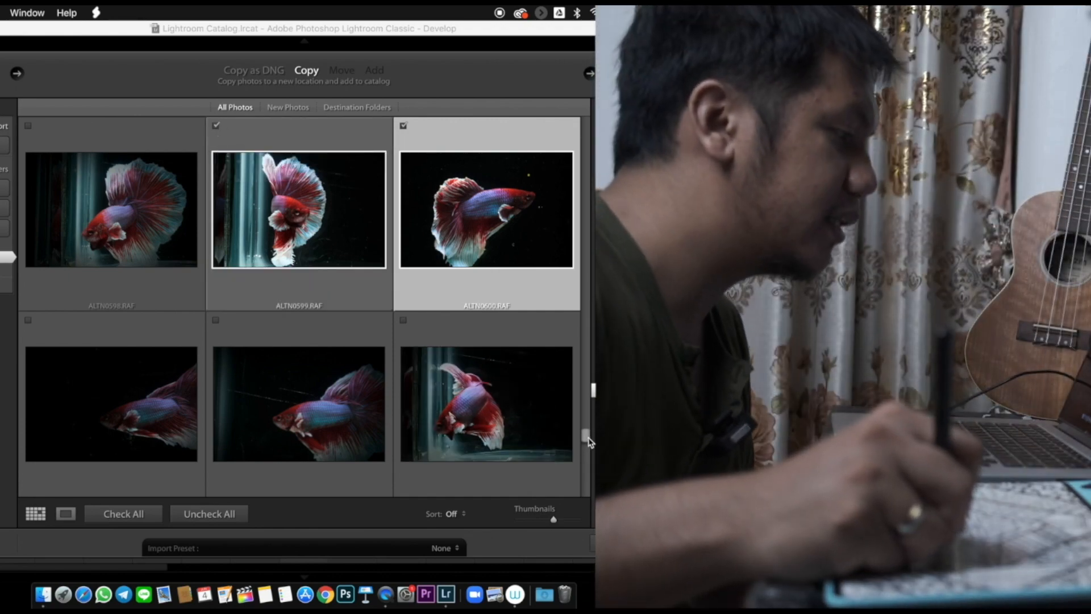
- Mark ALTN0591.RAF and ALTN0584.RAF for import and check the remaining earlier photos
left_click_drag(586, 439, 589, 429)
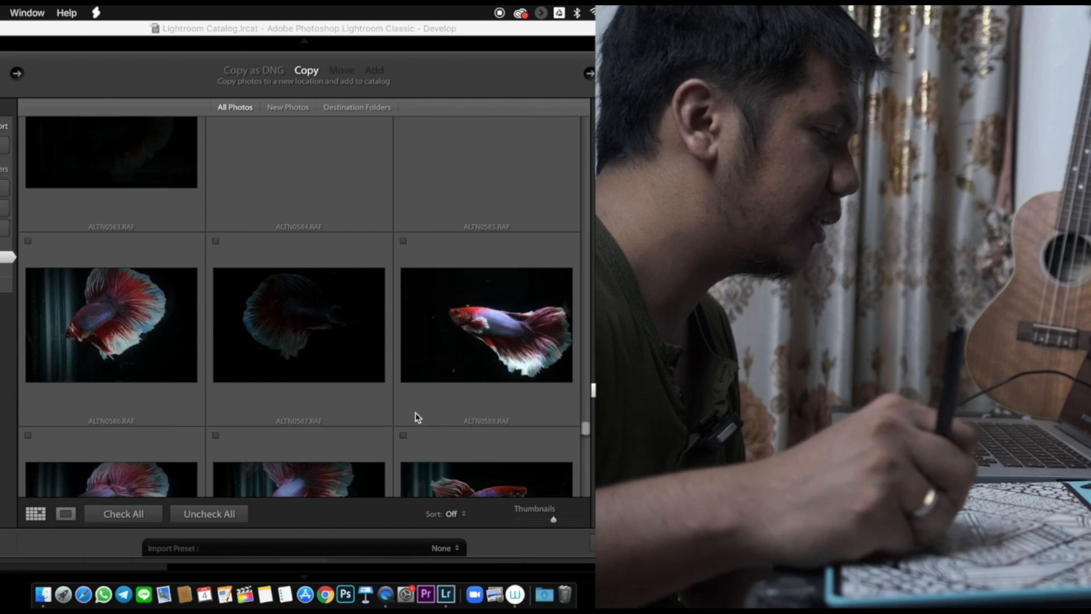
left_click(404, 435)
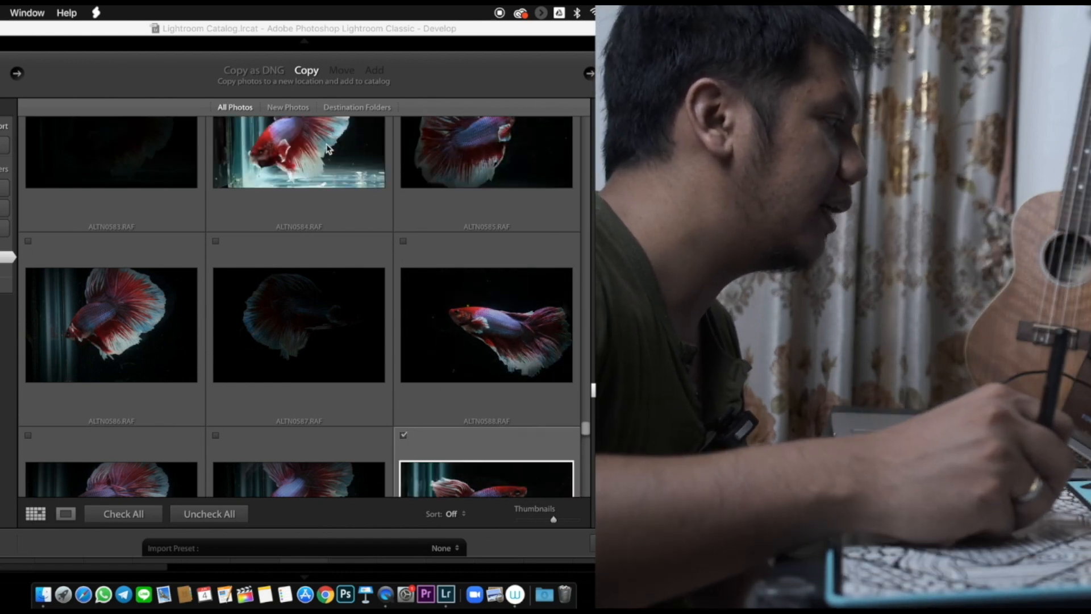
left_click(328, 149)
left_click(215, 126)
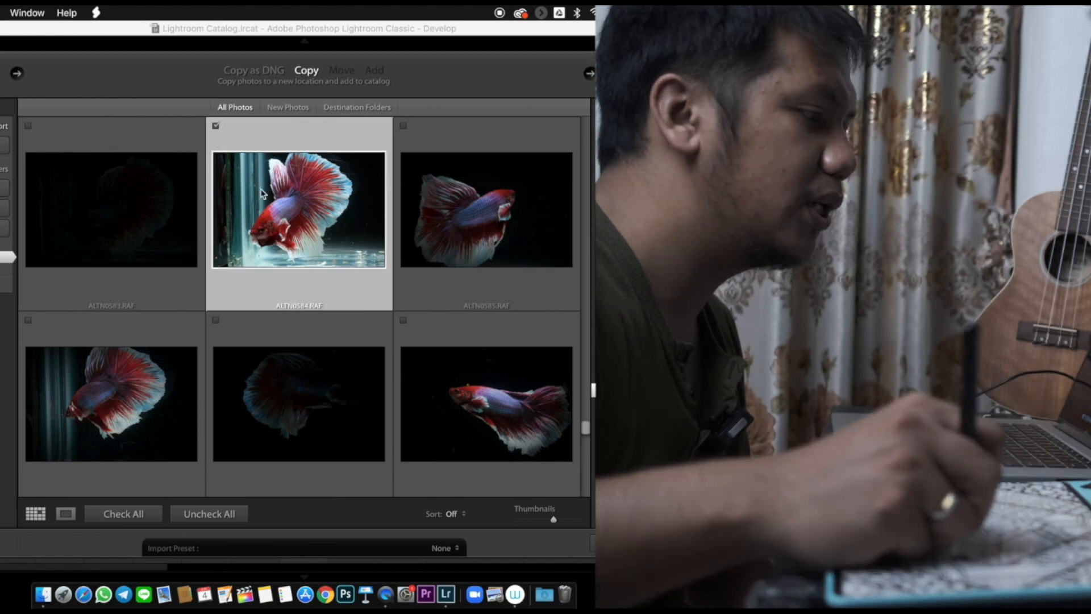
left_click_drag(587, 430, 588, 426)
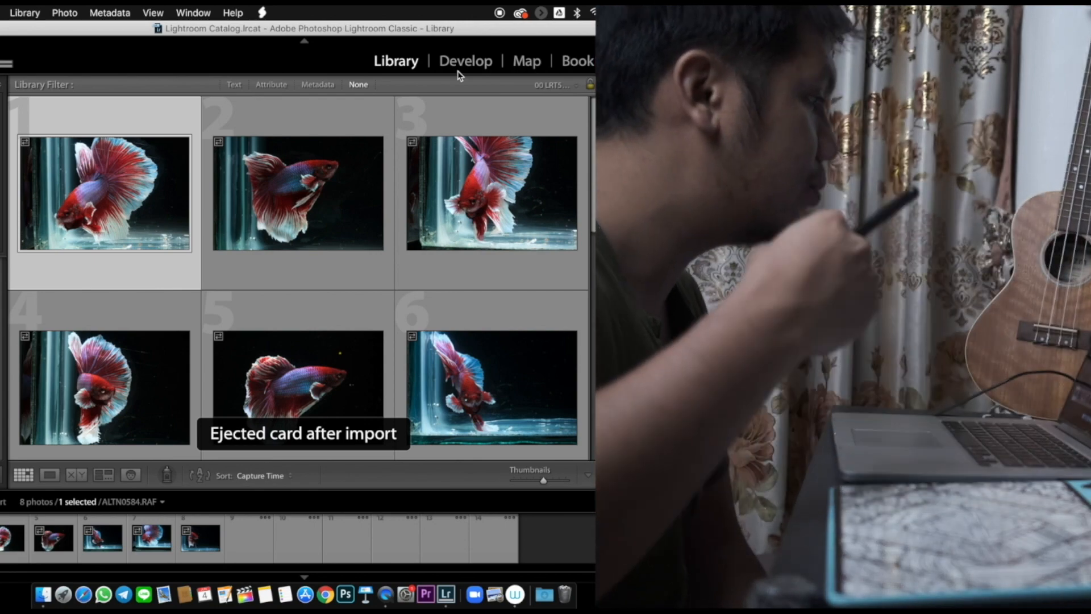
- Switch to the Develop module and review the first imported photos, including ALTN0591.RAF and ALTN0600.RAF, at full size
left_click(459, 71)
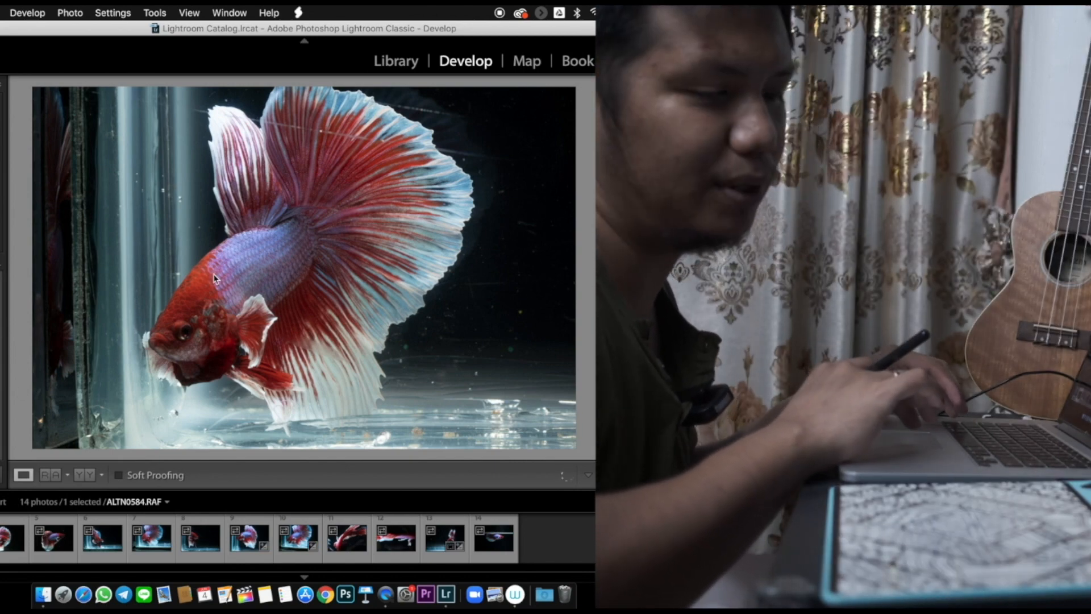
key("Right")
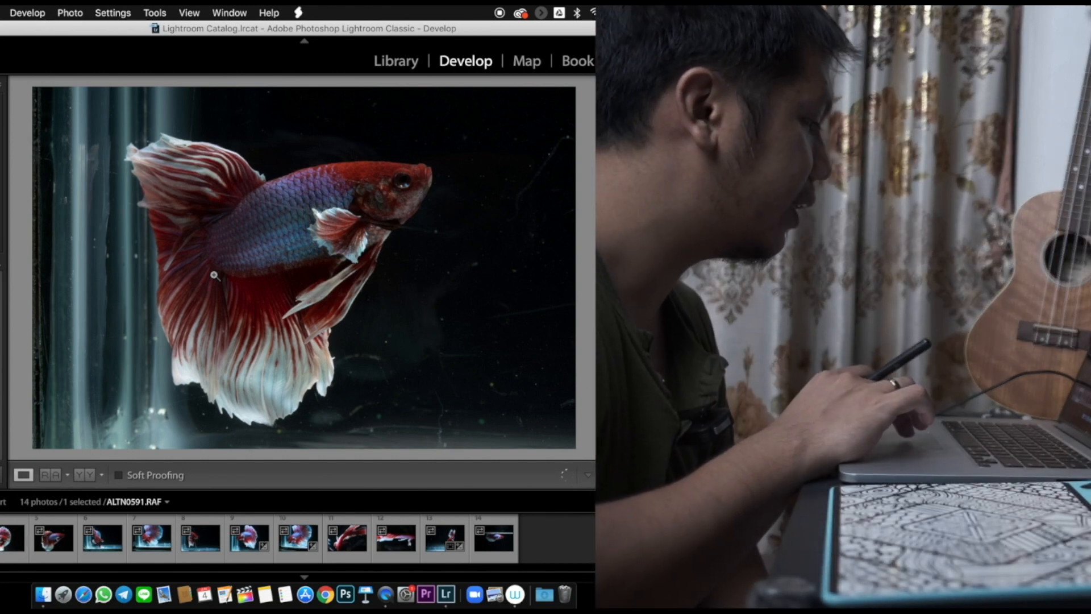
left_click(62, 538)
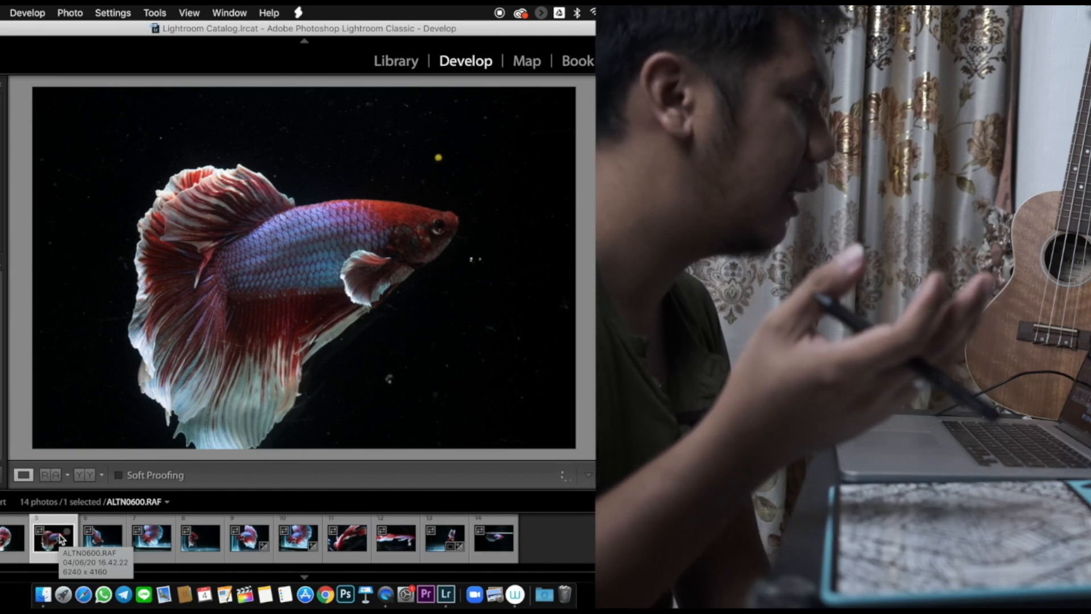
left_click(4, 539)
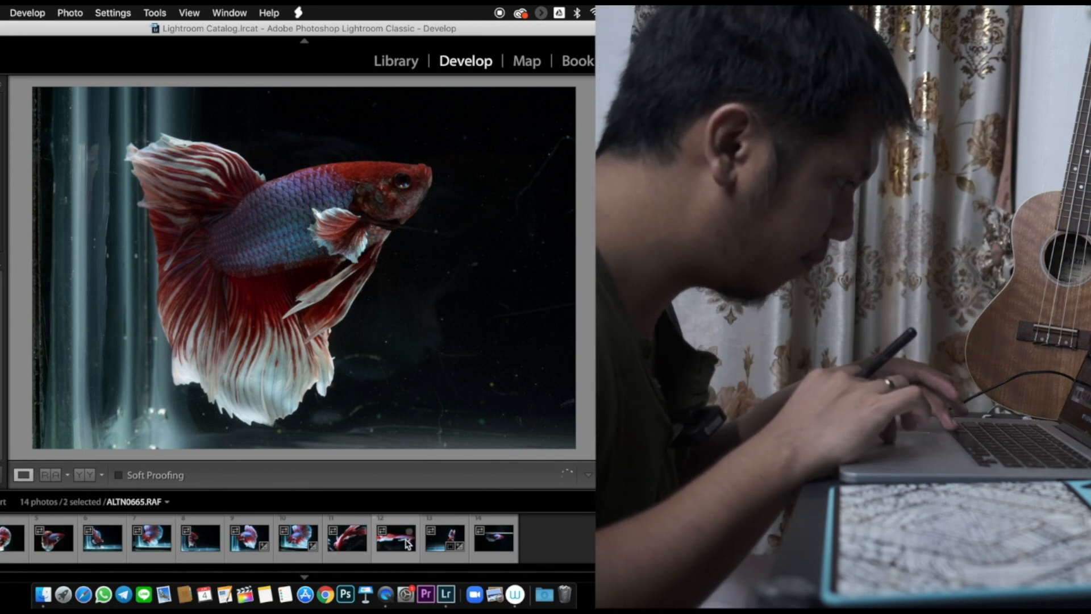
- Compare ALTN0637.RAF with ALTN0634.RAF, ALTN0619.RAF and ALTN0620.RAF at full size, finishing on ALTN0634.RAF
left_click(299, 545)
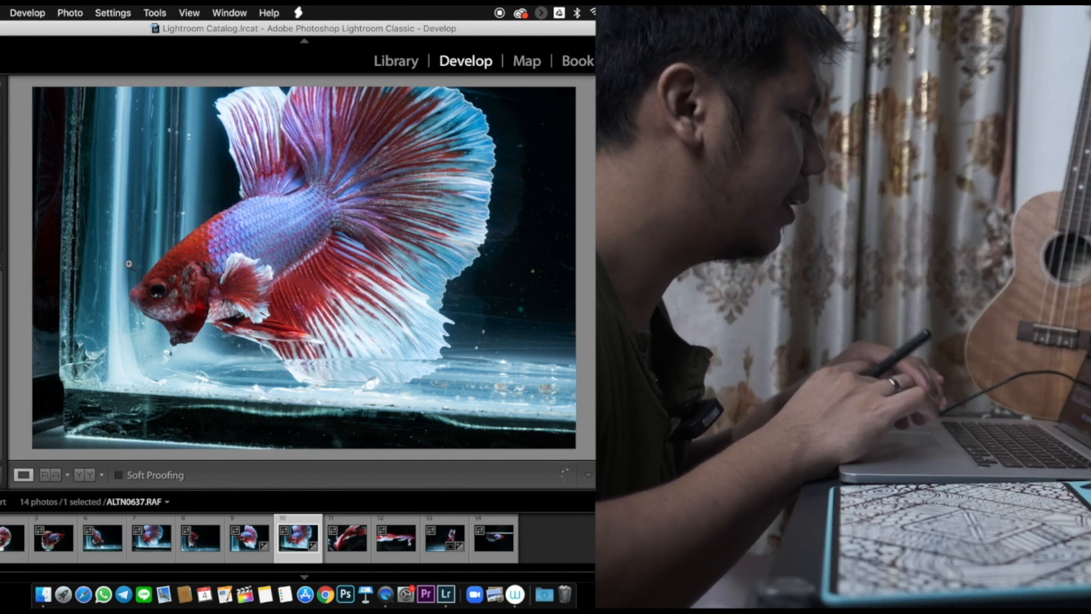
left_click(248, 541)
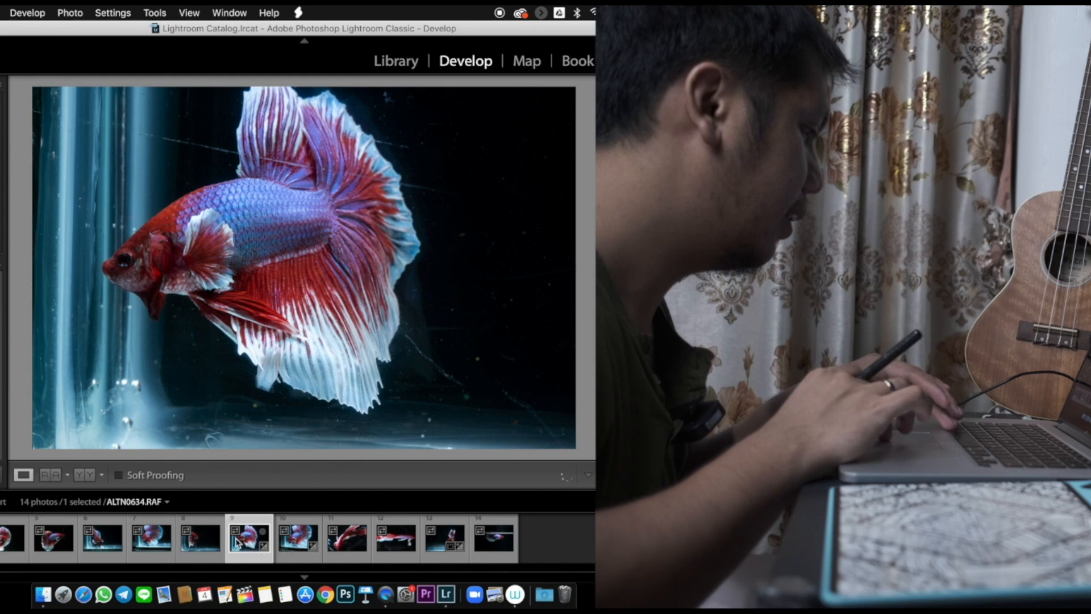
left_click(156, 542)
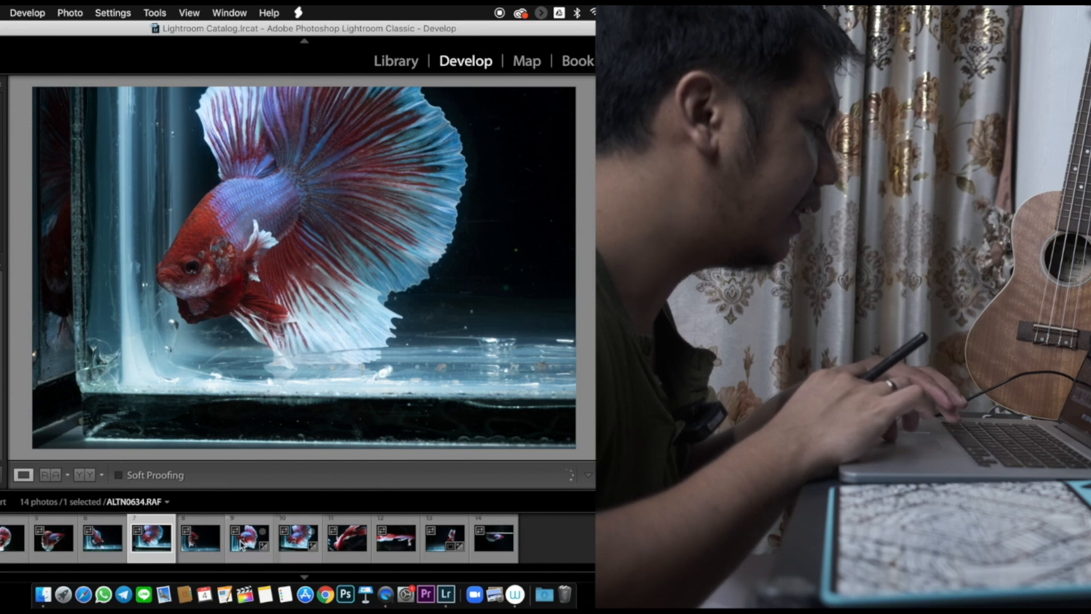
left_click(210, 542)
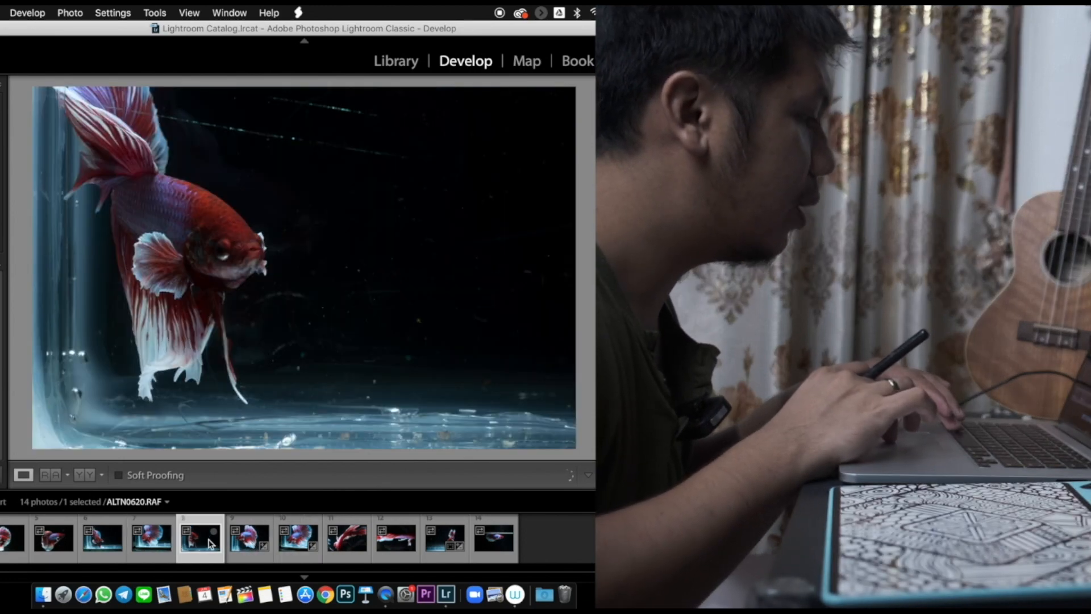
left_click(253, 546)
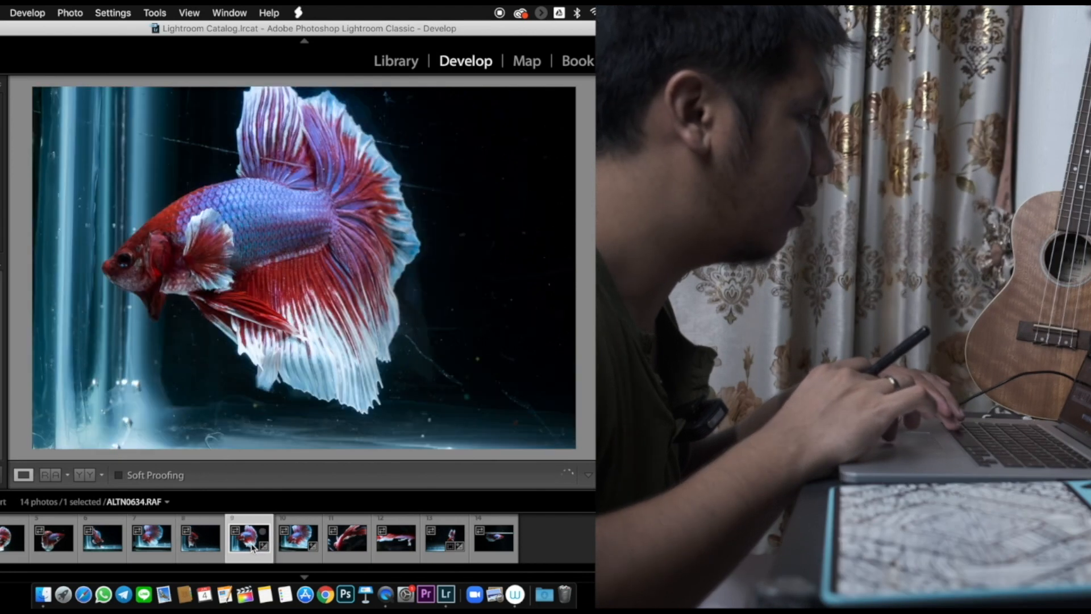
- Select ALTN0634.RAF together with ALTN0584, ALTN0596, ALTN0599 and ALTN0619 and open all five for editing in Adobe Photoshop 2020
left_click(159, 539, "super")
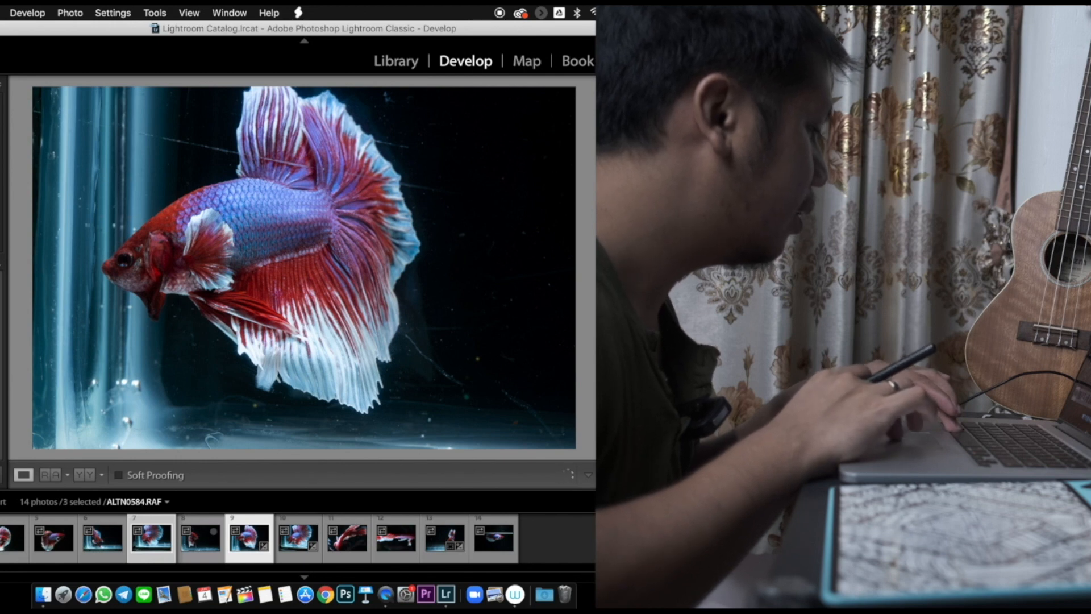
left_click(10, 541, "super")
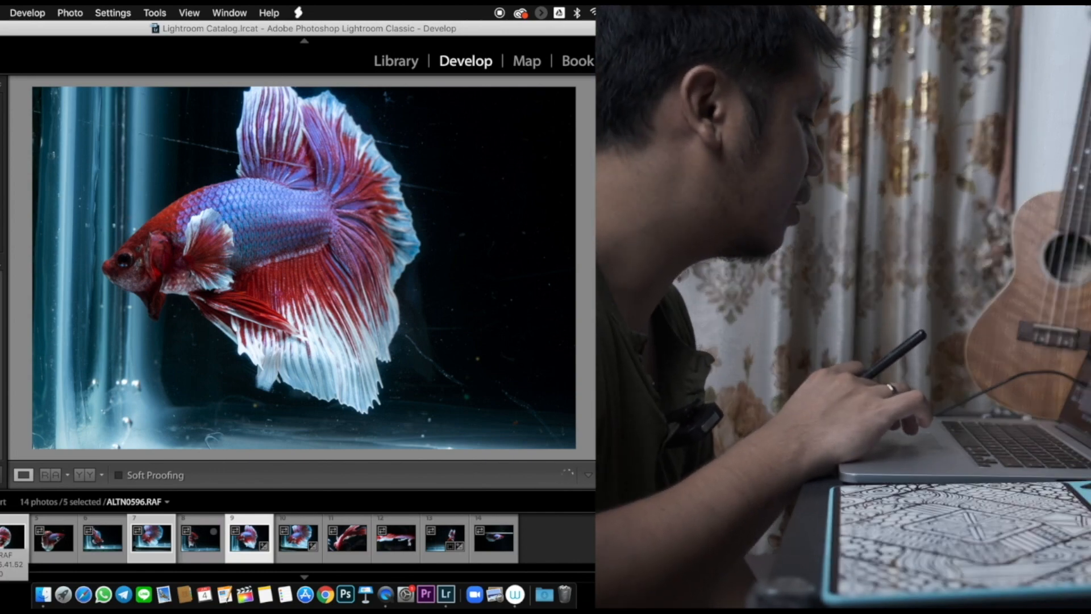
right_click(7, 538)
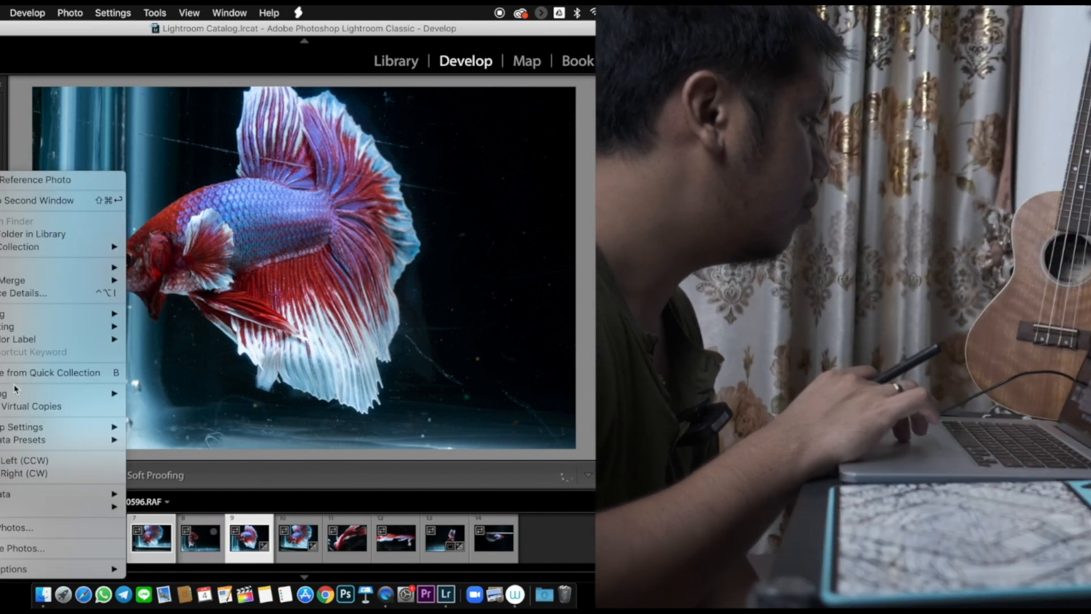
mouse_move(37, 273)
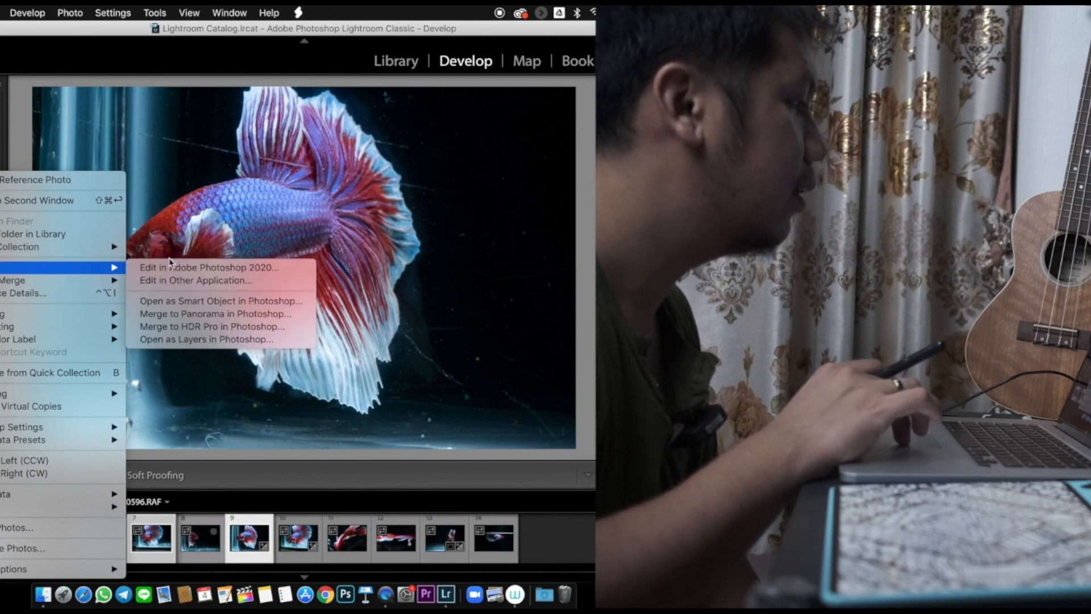
left_click(195, 266)
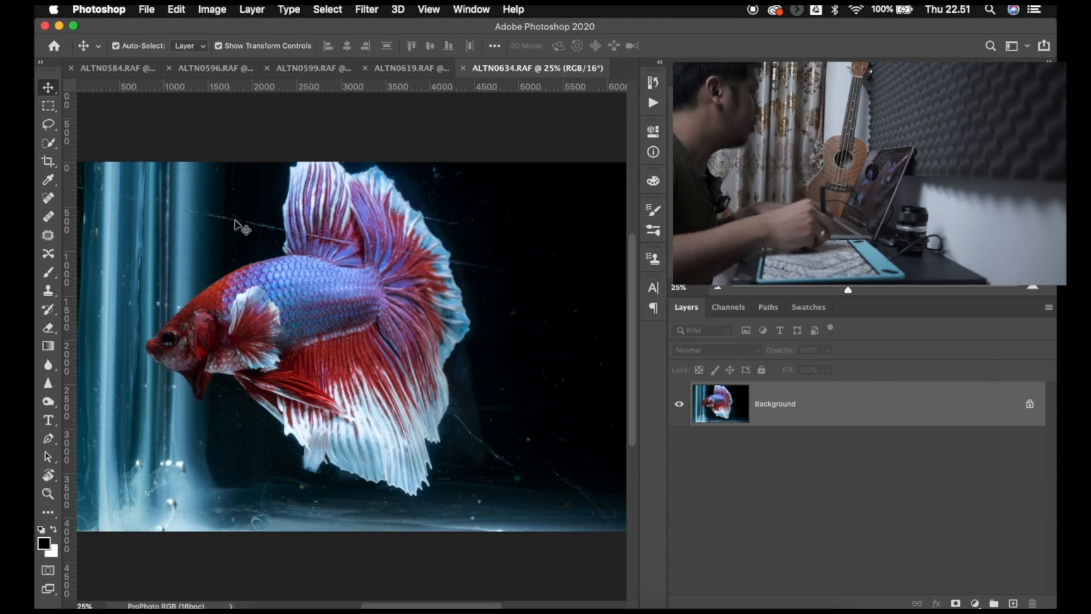
- Select the fish in ALTN0634.RAF using the Quick Selection tool's Select Subject command
key("w")
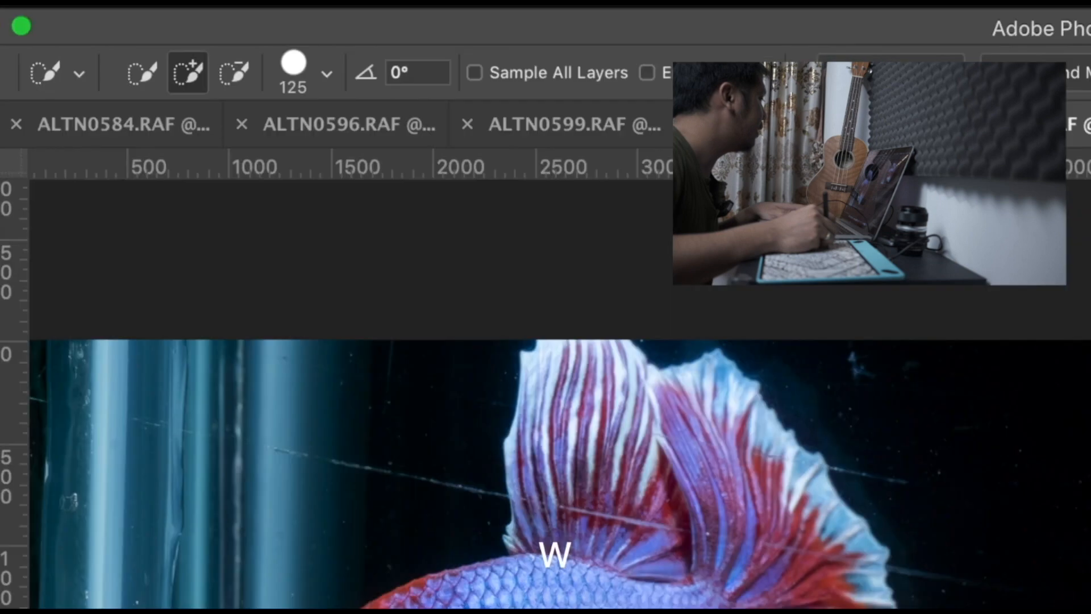
left_click(50, 145)
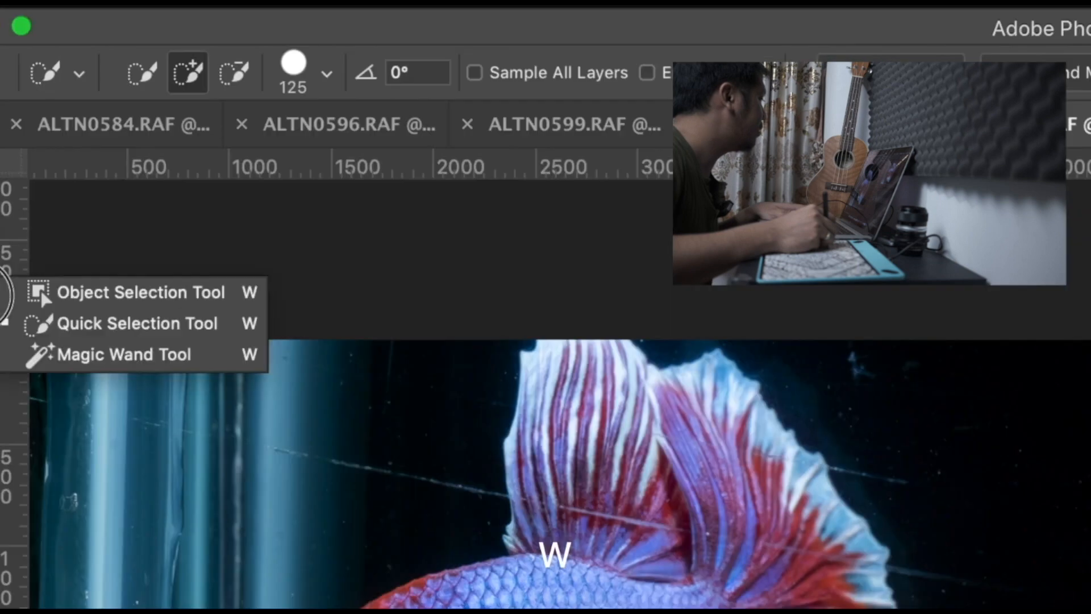
left_click(69, 325)
left_click(48, 143)
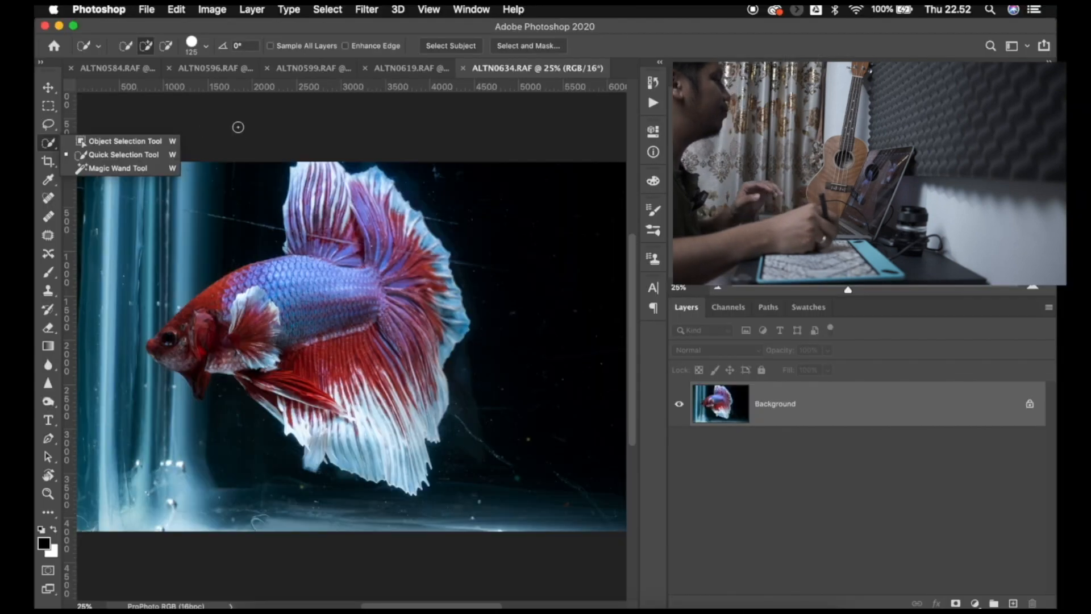
left_click(238, 128)
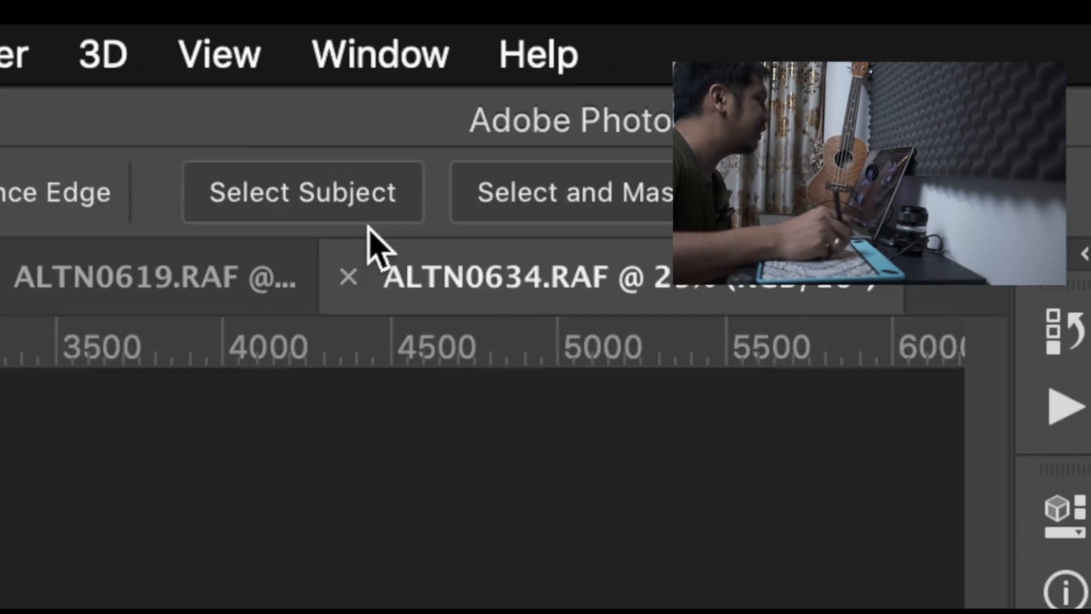
left_click(461, 47)
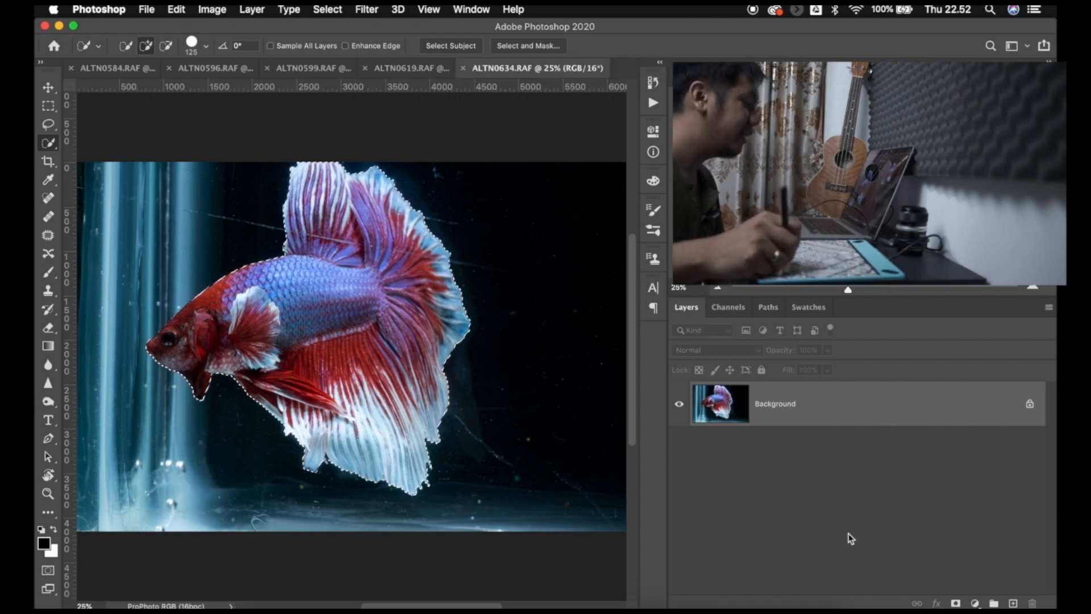
- Add a Curves adjustment layer from the fish selection, with its white point pulled down to black and its mask inverted
left_click(976, 603)
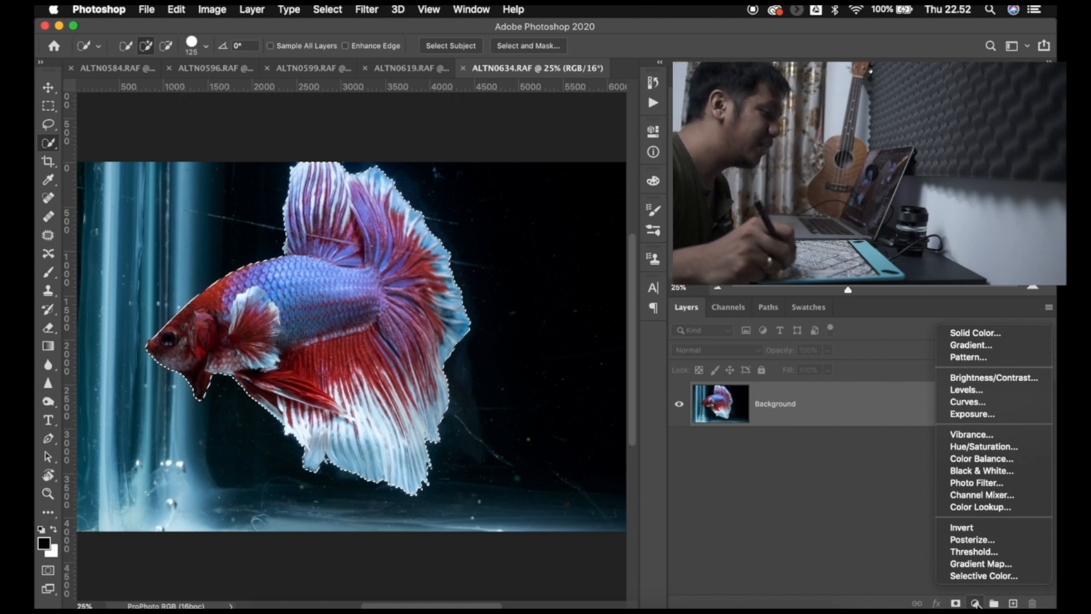
left_click(1003, 403)
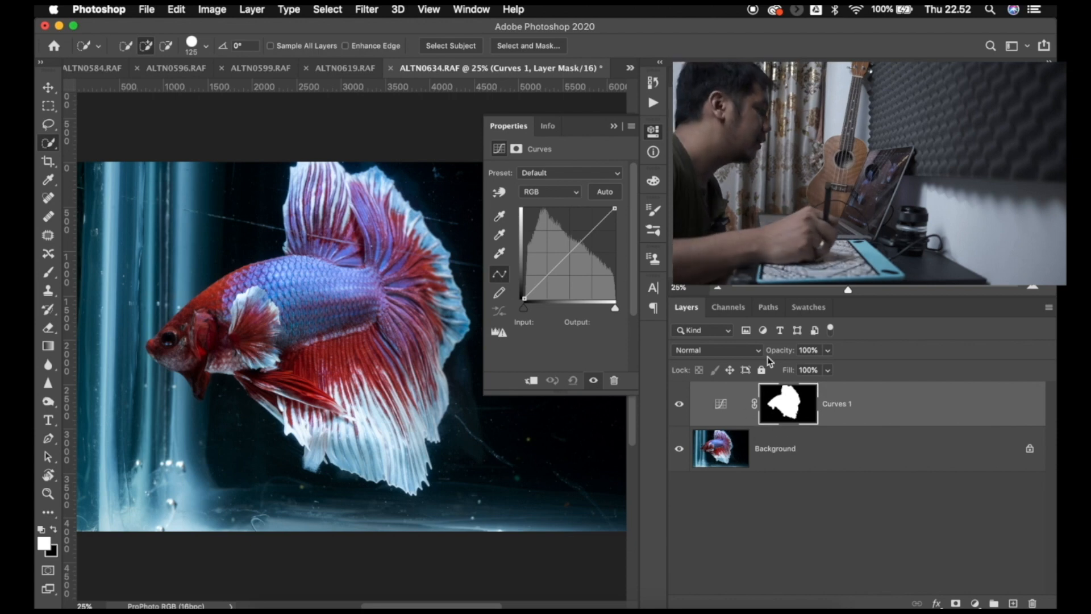
left_click_drag(567, 251, 630, 313)
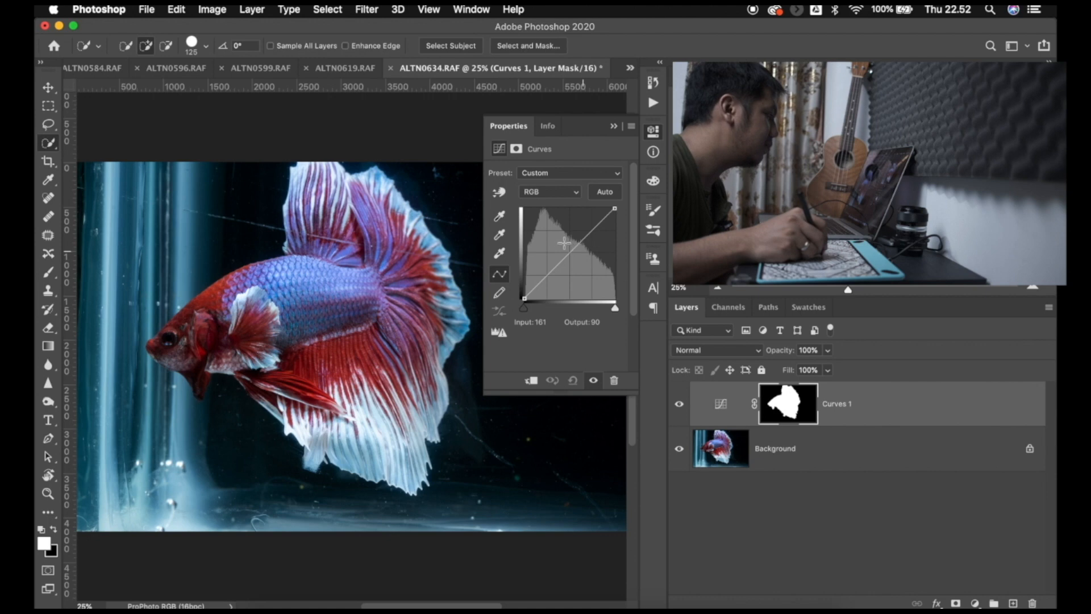
left_click(612, 307)
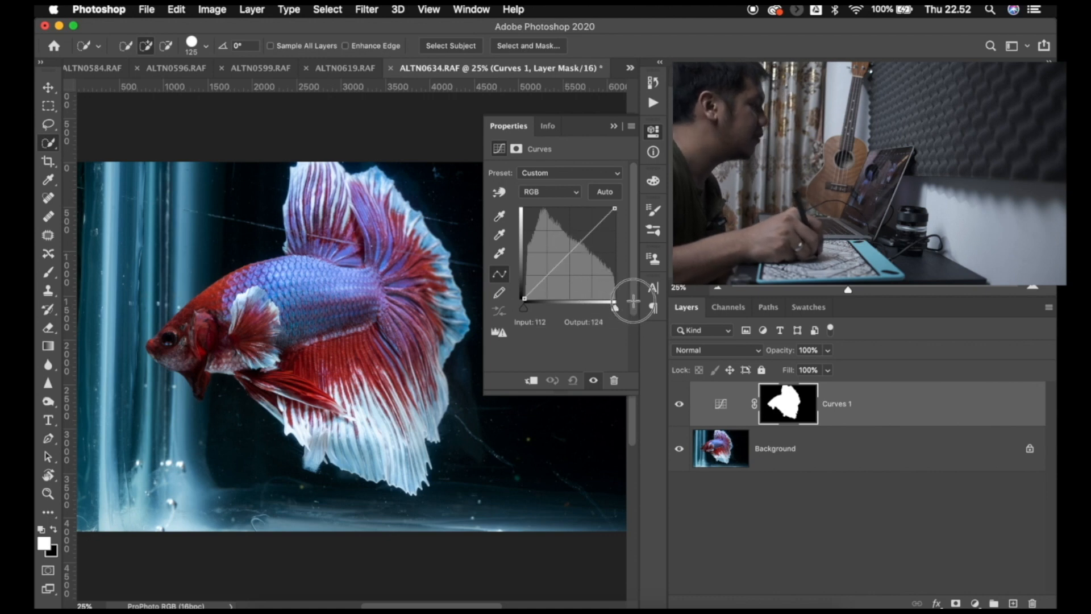
left_click(612, 300)
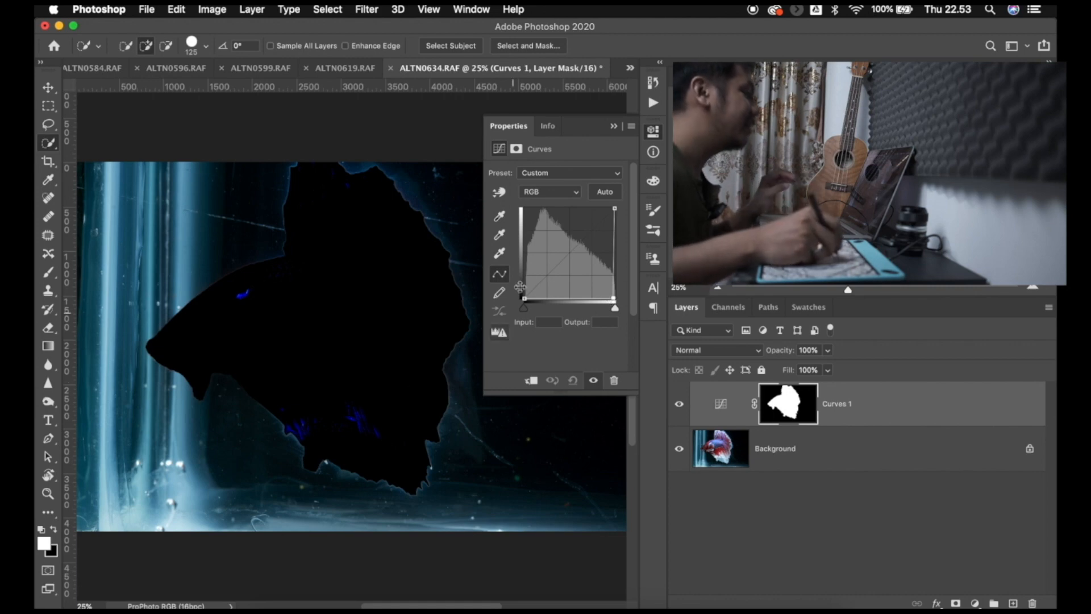
left_click(654, 133)
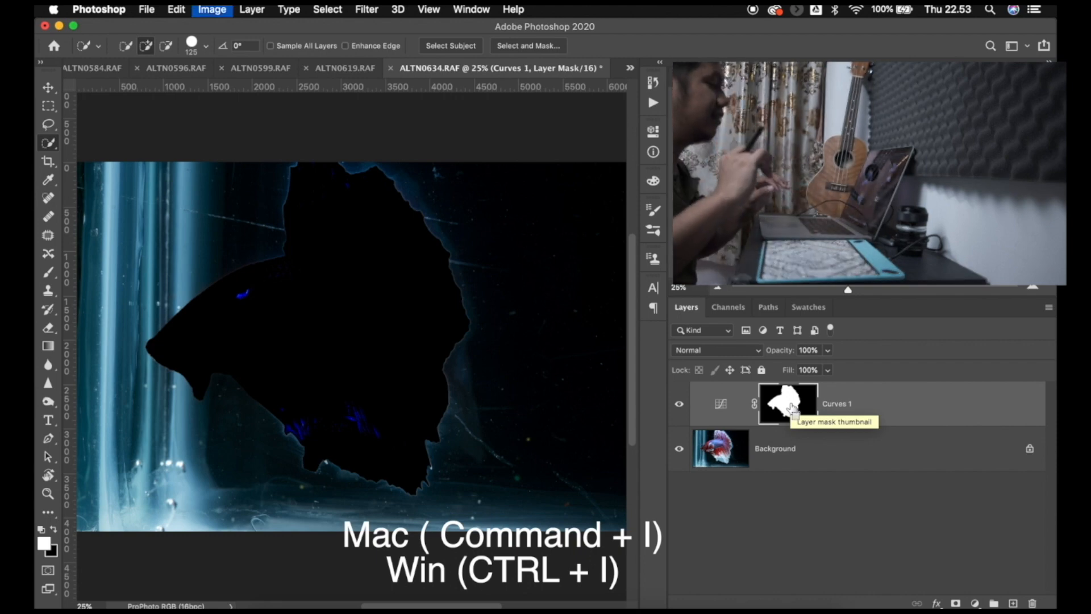
key("super+i")
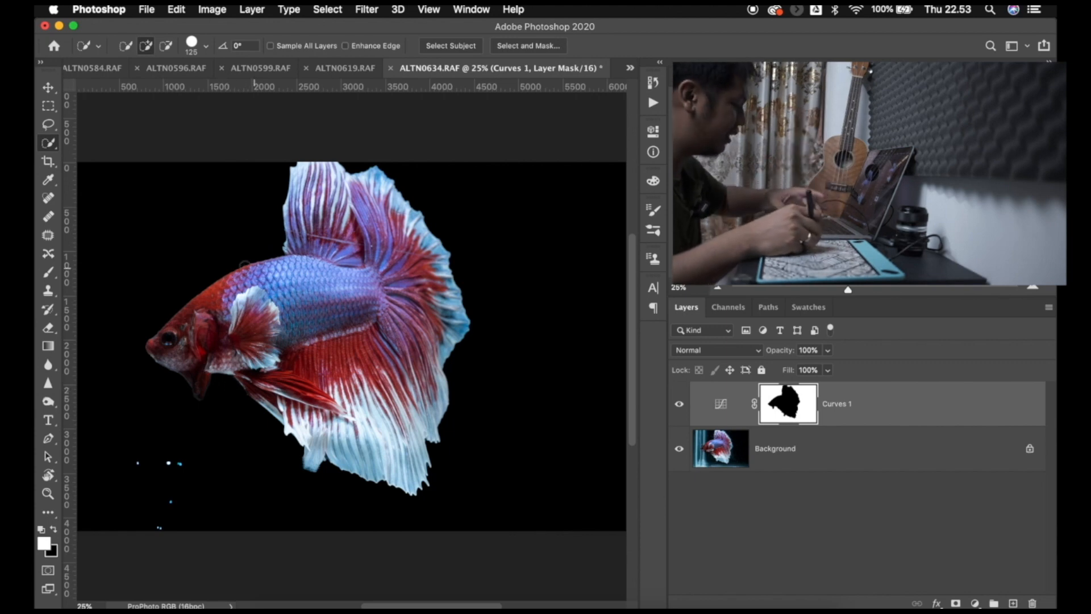
- Paint over the remaining bright specks on the Background layer with a 200 px black brush, and compare with the Curves layer hidden and shown
key("b")
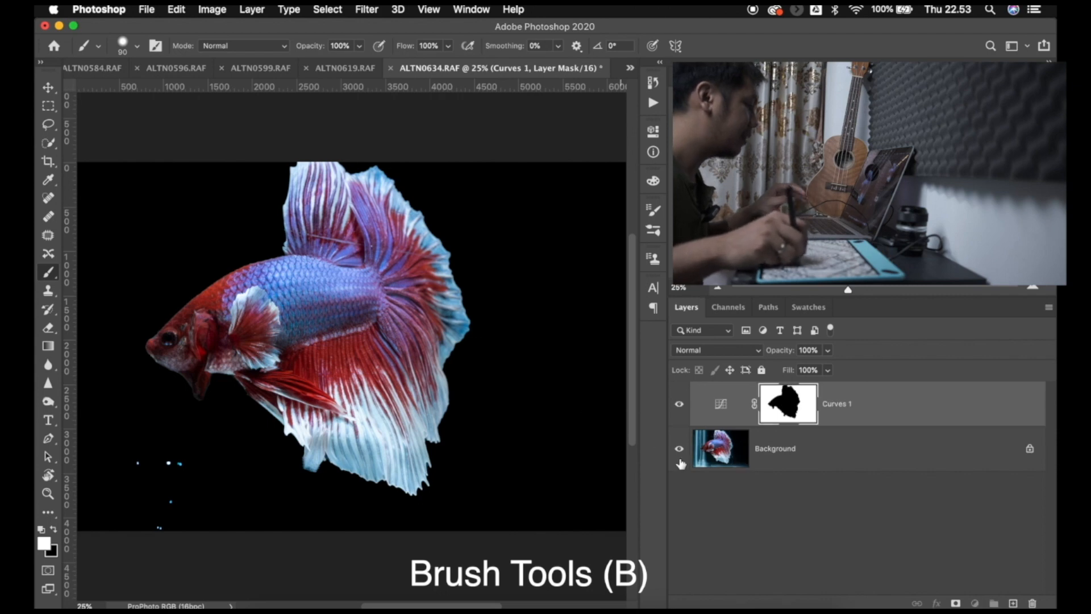
left_click(716, 464)
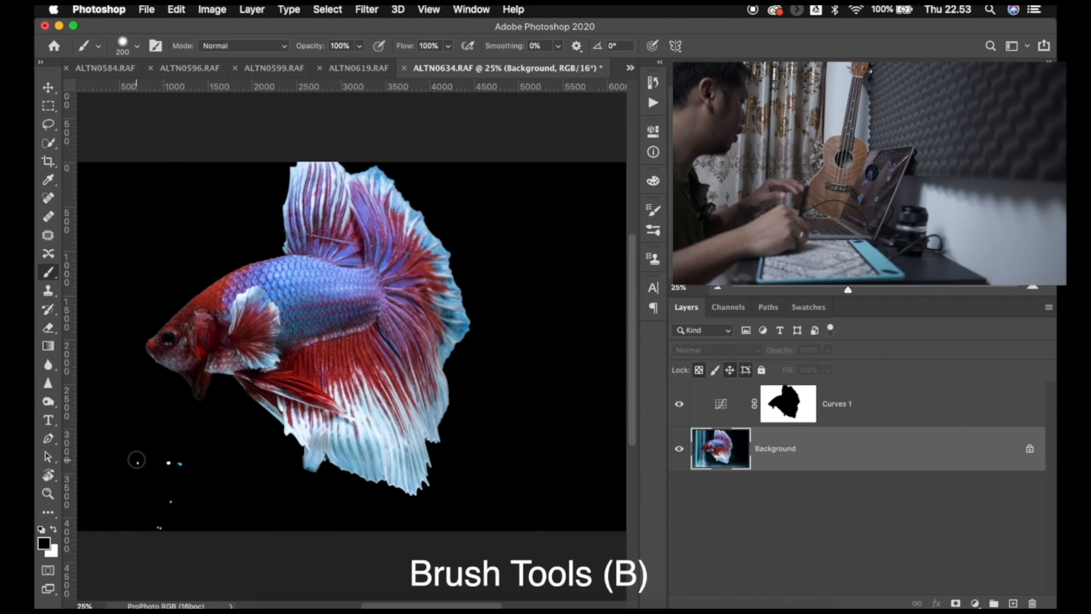
mouse_move(137, 461)
left_mouse_down()
mouse_move(186, 460)
mouse_move(148, 529)
mouse_move(170, 500)
left_mouse_up()
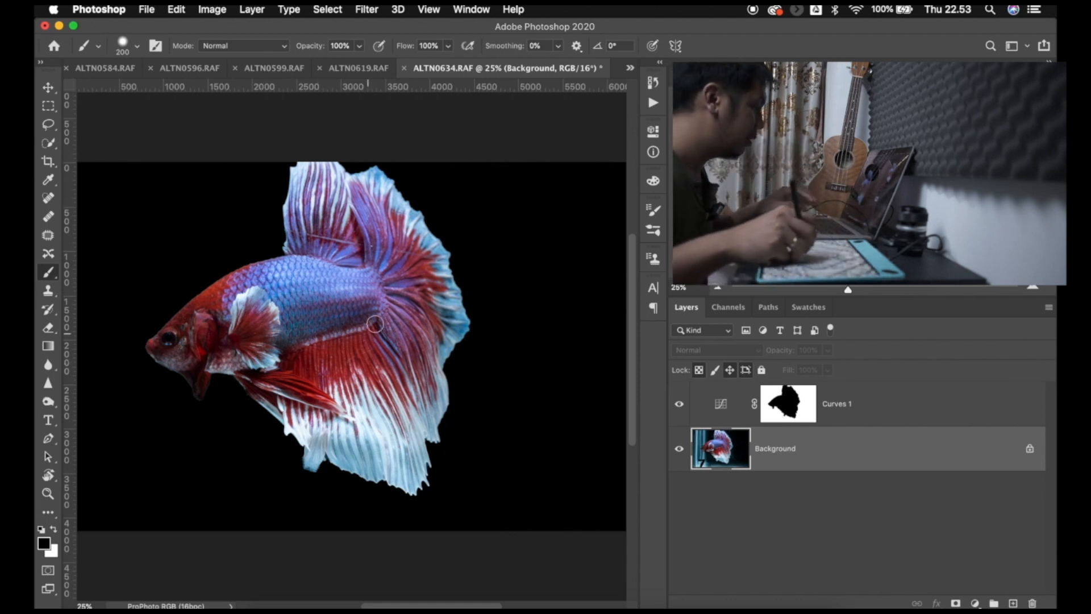
left_click(680, 403)
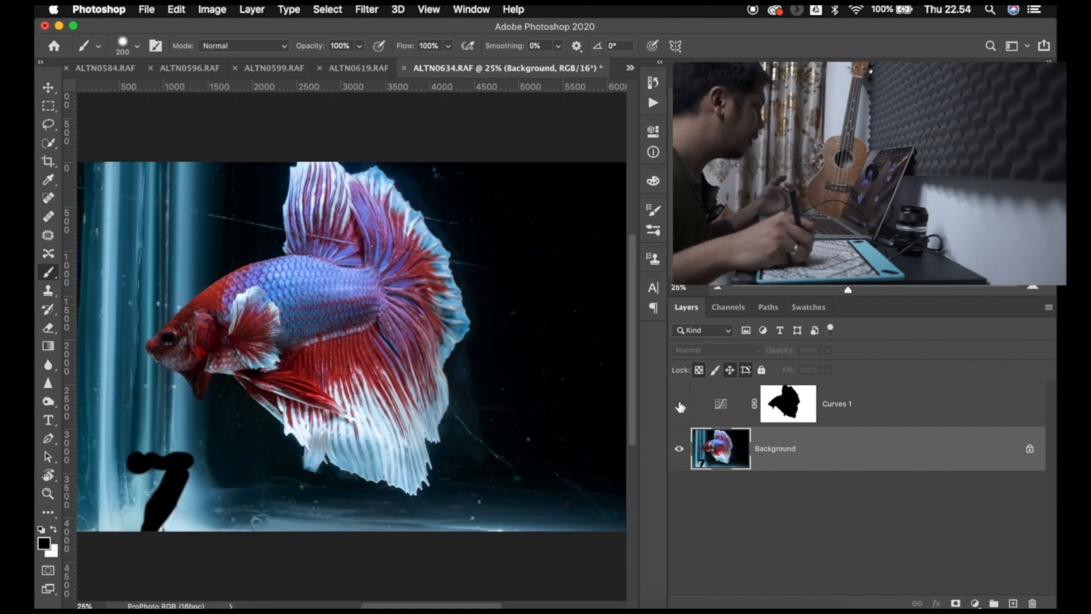
left_click(679, 404)
left_click(678, 404)
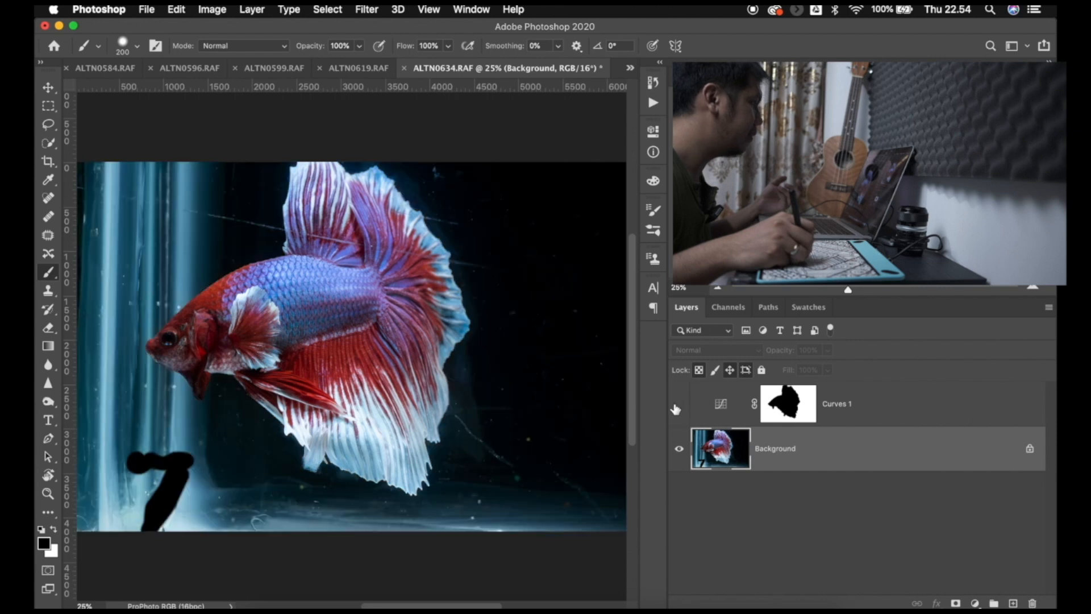
left_click(679, 404)
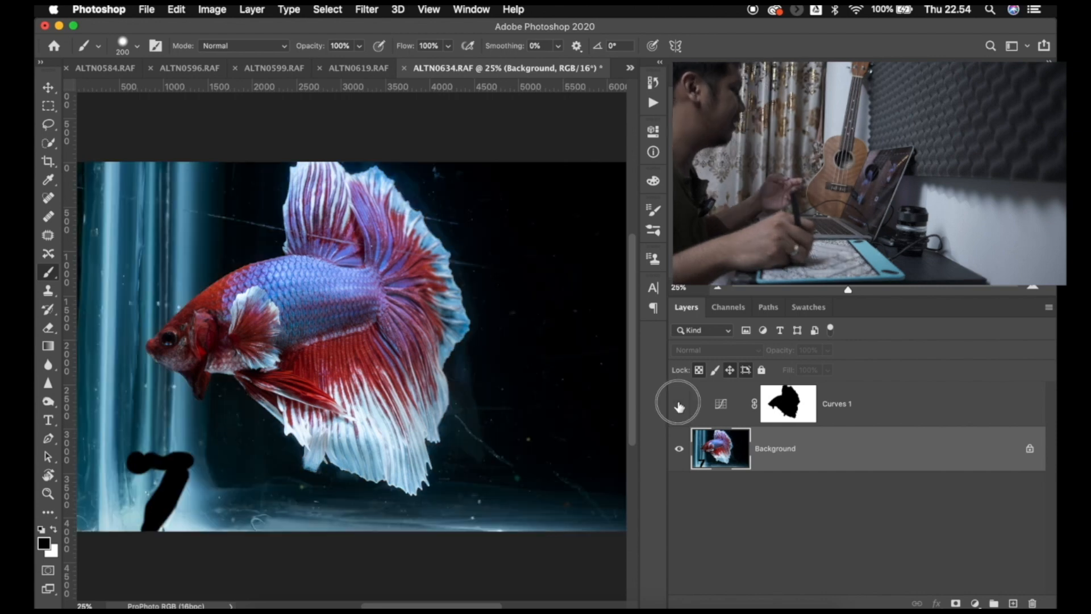
- Inspect the scratch on the upper fin at 100%, reduce the brush to 70 px and create an empty layer directly above Background
key("super+1")
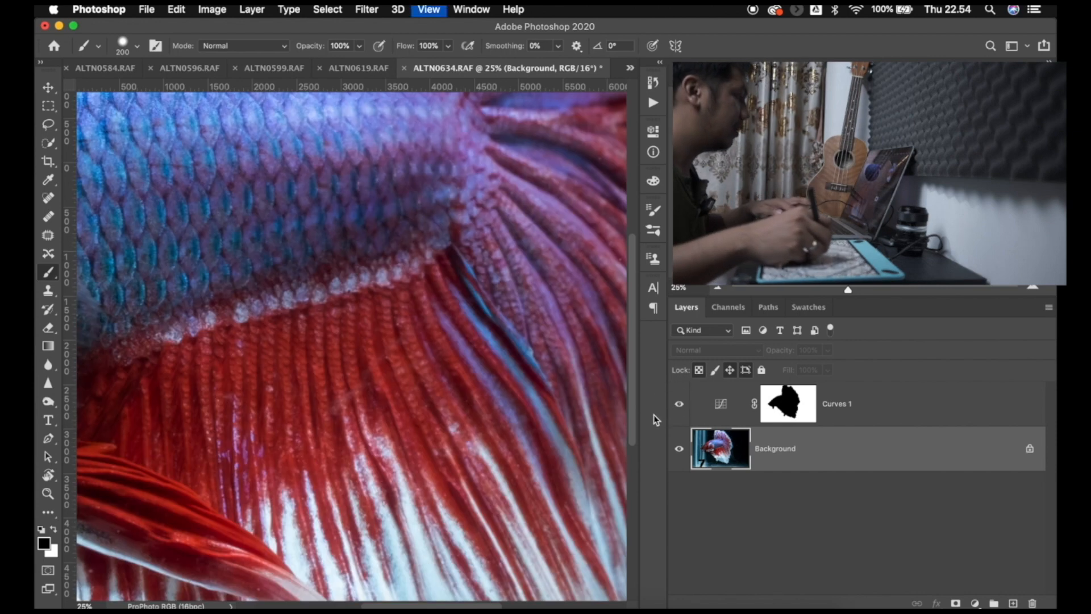
mouse_move(416, 235)
left_mouse_down()
mouse_move(394, 426)
mouse_move(444, 317)
mouse_move(492, 378)
left_mouse_up()
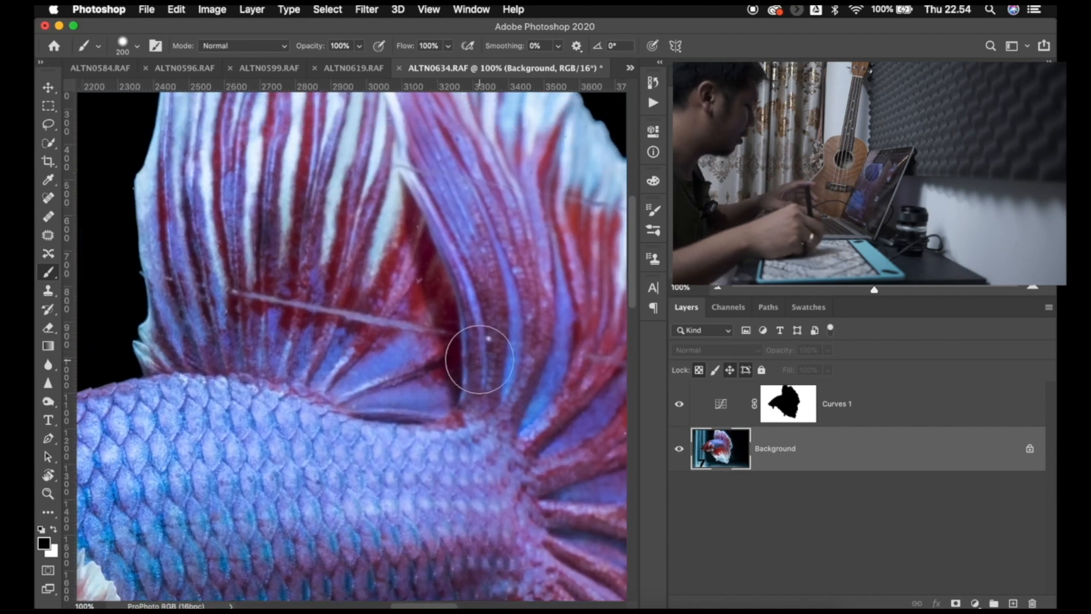
key("bracketleft")
key("bracketleft")
key("bracketleft")
key("bracketleft")
key("bracketleft")
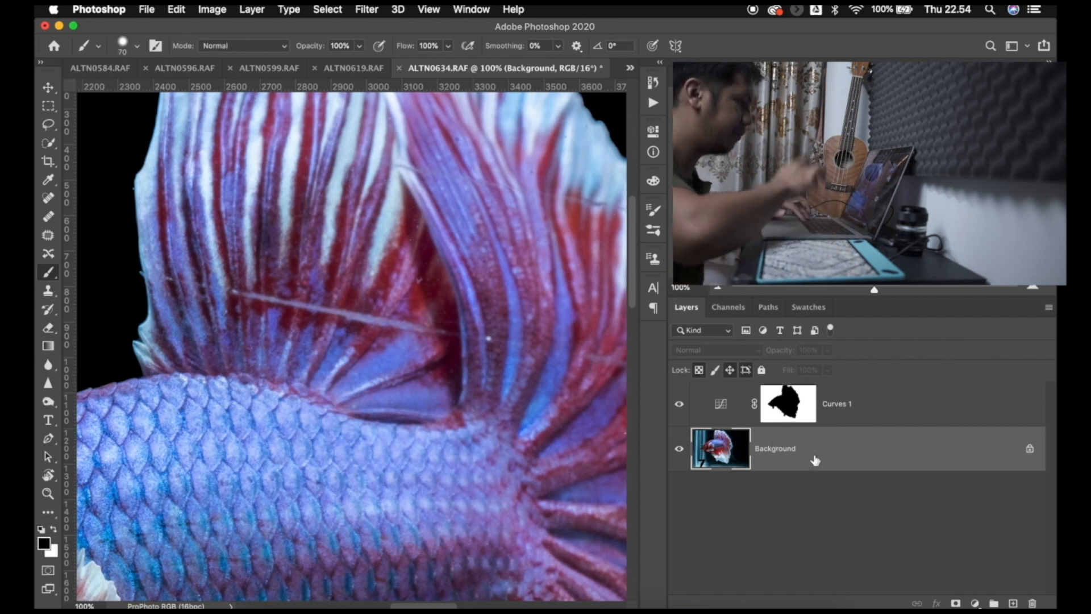
key("super+shift+n")
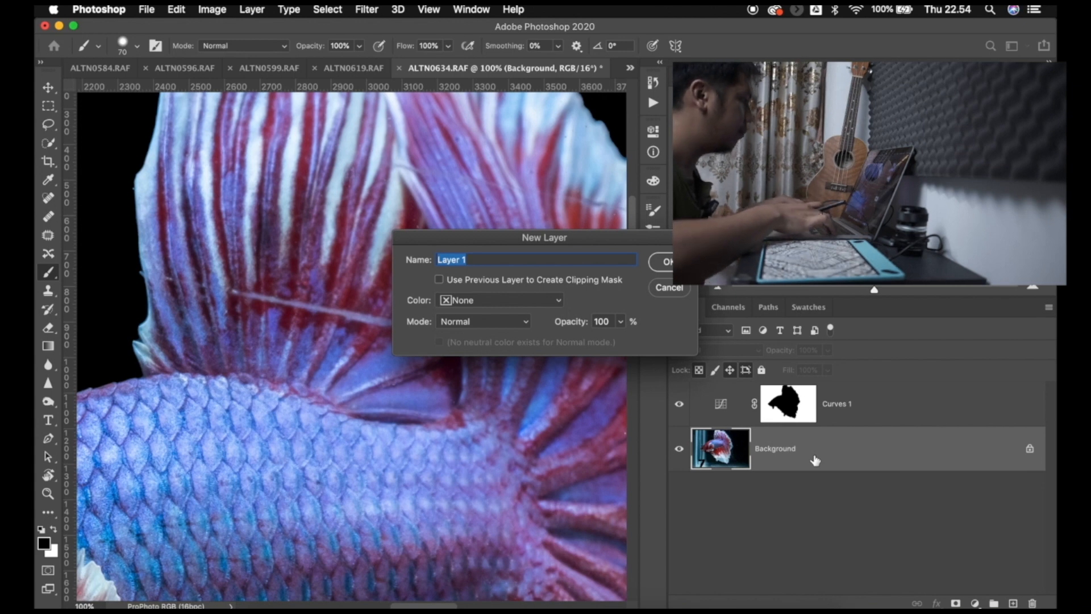
key("Return")
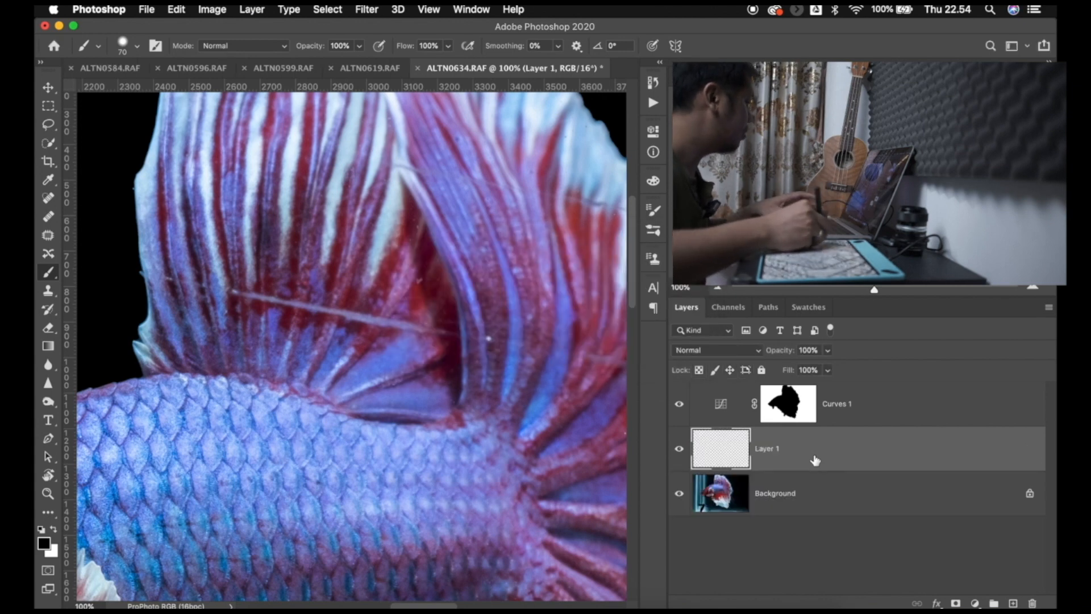
- Switch to the Clone Stamp for retouching on Layer 1 and set it to sample Current & Below
key("s")
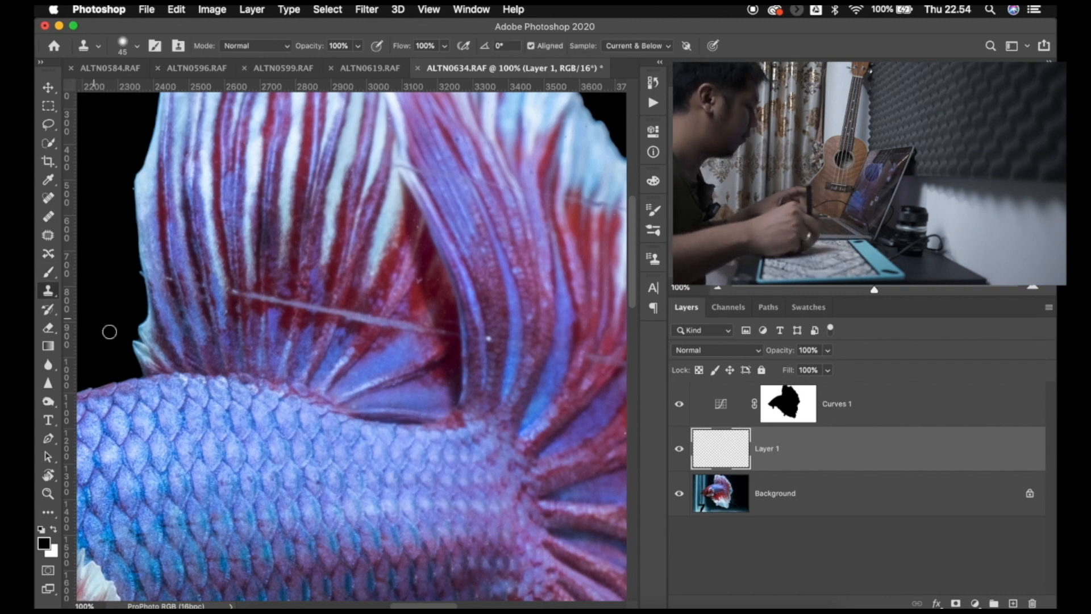
left_click(234, 296, "alt")
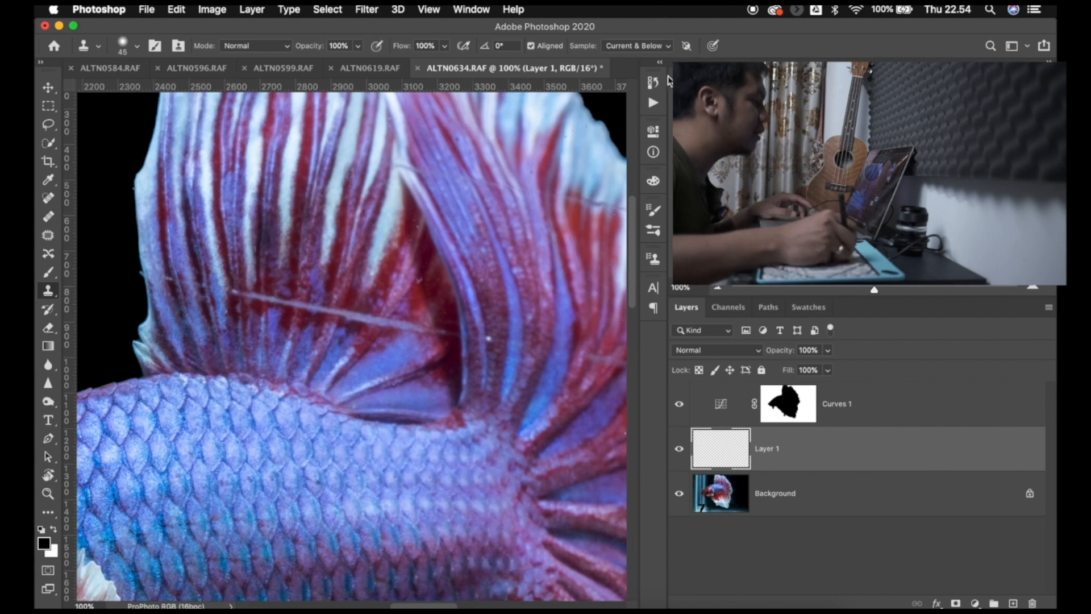
left_click(646, 51)
left_click(645, 51)
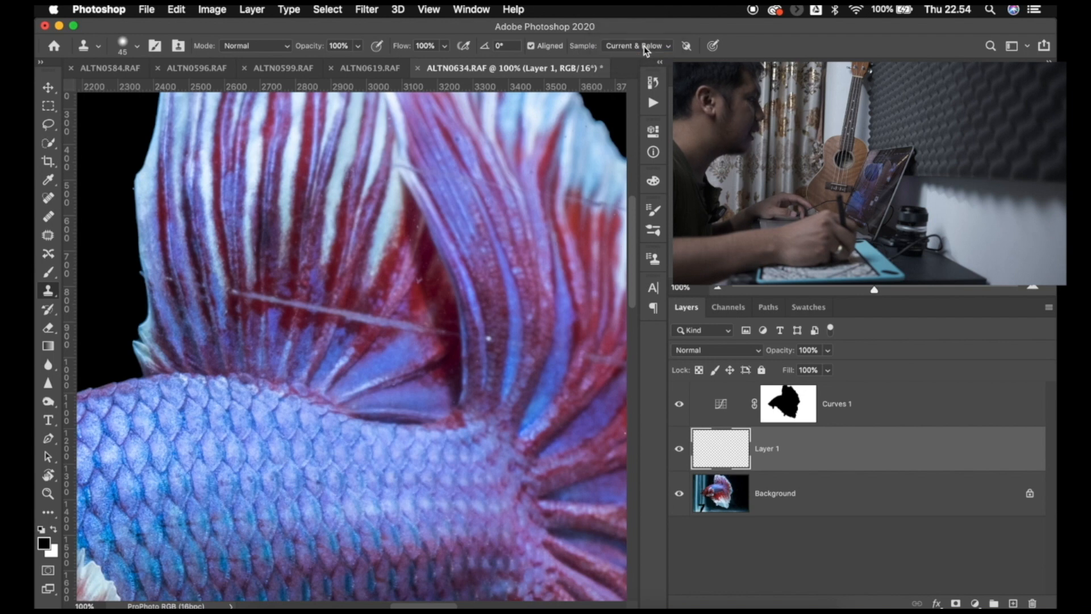
left_click(646, 52)
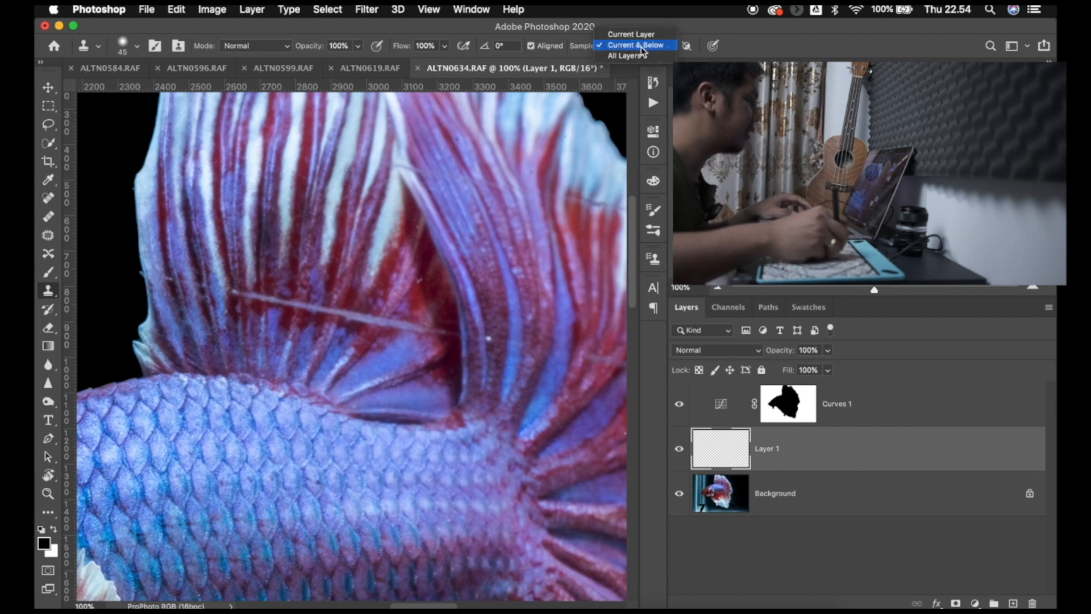
left_click(646, 51)
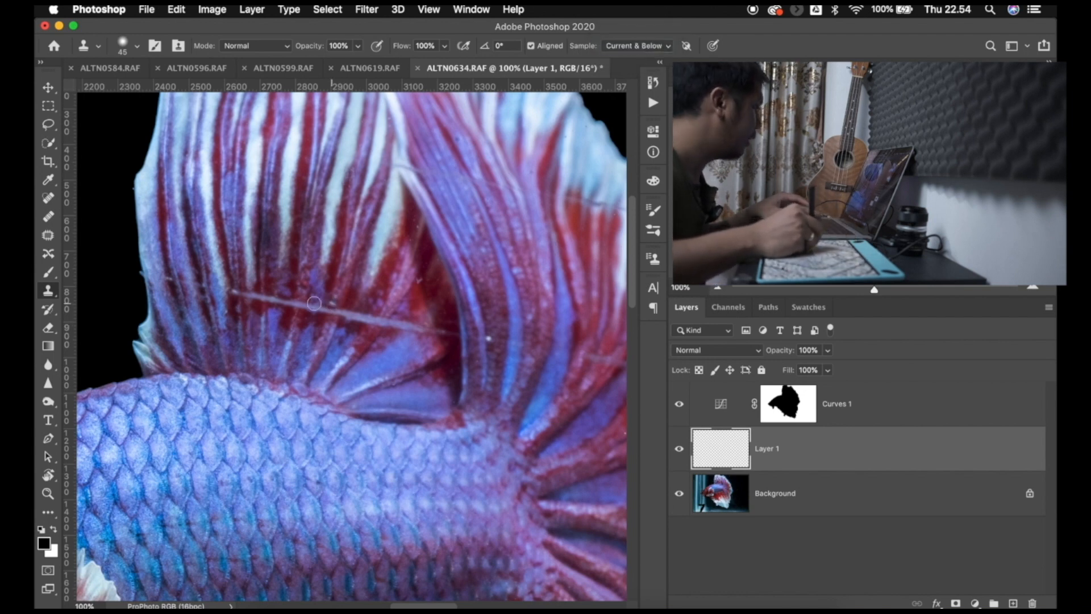
- Clone fin texture over the left part of the scratch on the upper fin and the mark near its left edge at 45 px
left_click(240, 292, "alt")
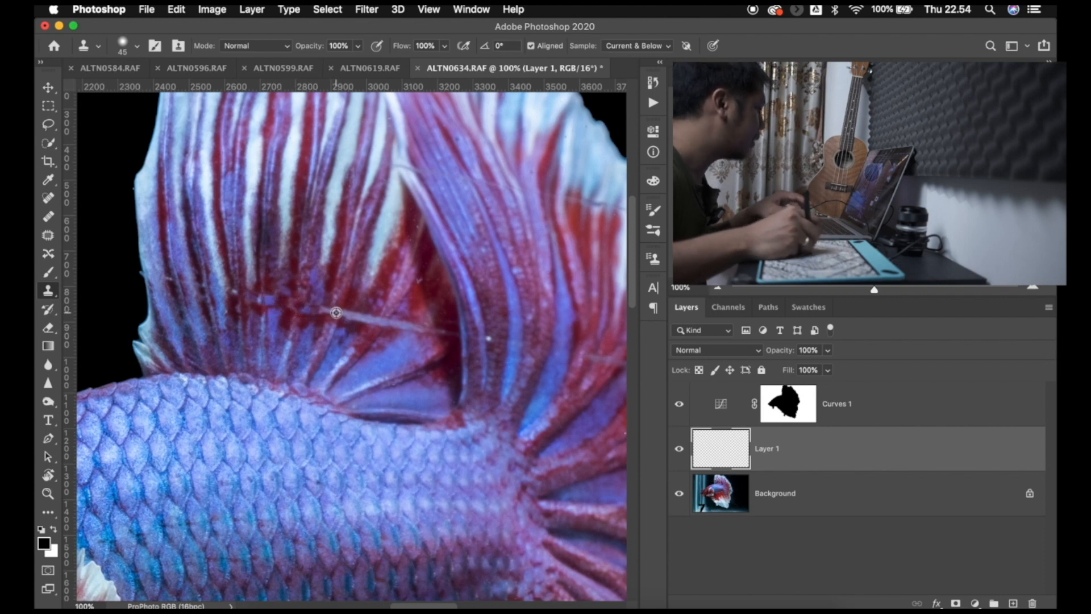
left_click(325, 340, "alt")
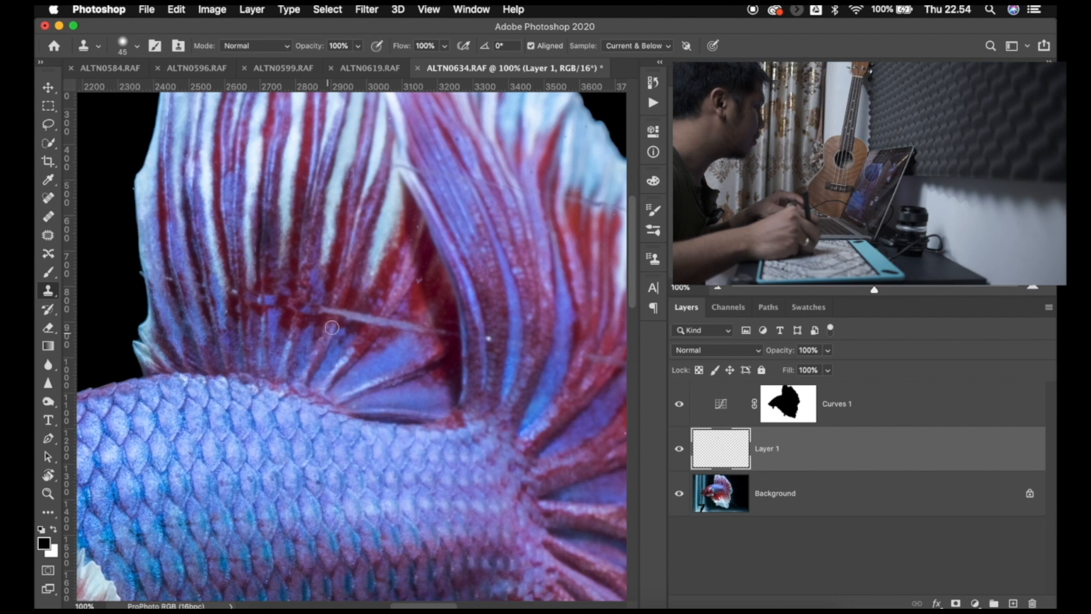
mouse_move(331, 312)
left_mouse_down()
mouse_move(346, 317)
mouse_move(324, 302)
mouse_move(317, 323)
left_mouse_up()
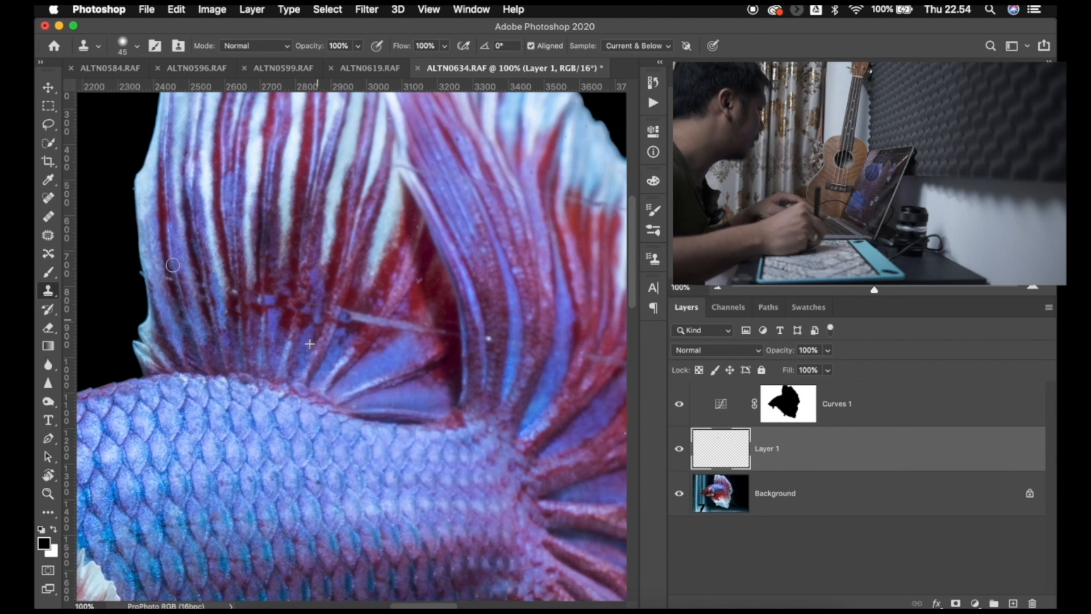
left_click(179, 297, "alt")
mouse_move(177, 281)
left_mouse_down()
mouse_move(193, 285)
mouse_move(167, 277)
left_mouse_up()
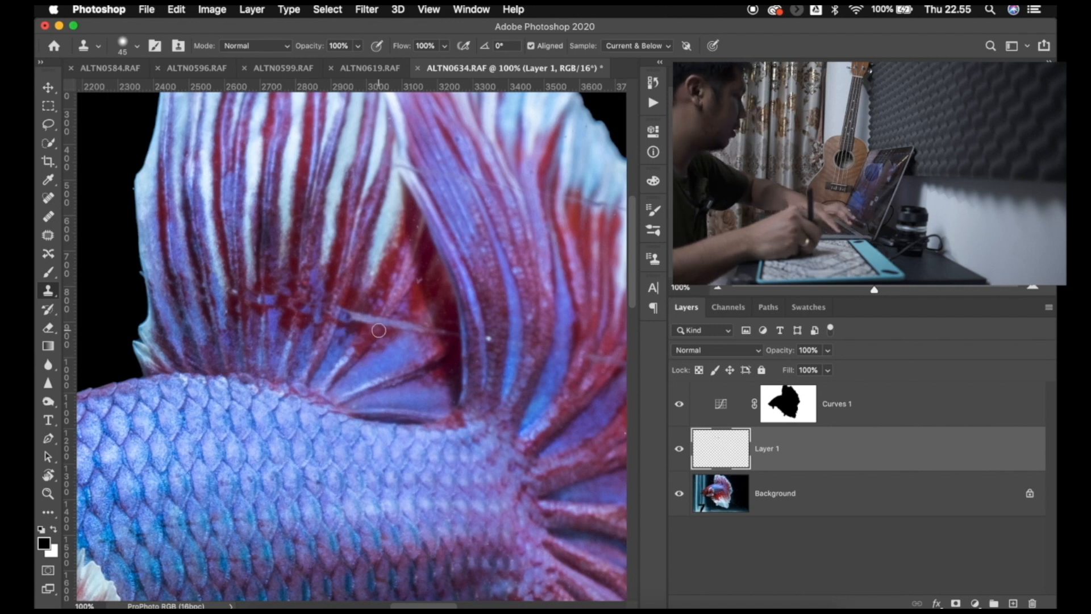
- Enlarge the Clone Stamp to 80 px and clone over the middle stretch of the upper fin's scratch
key("bracketright")
key("bracketright")
key("bracketright")
key("bracketright")
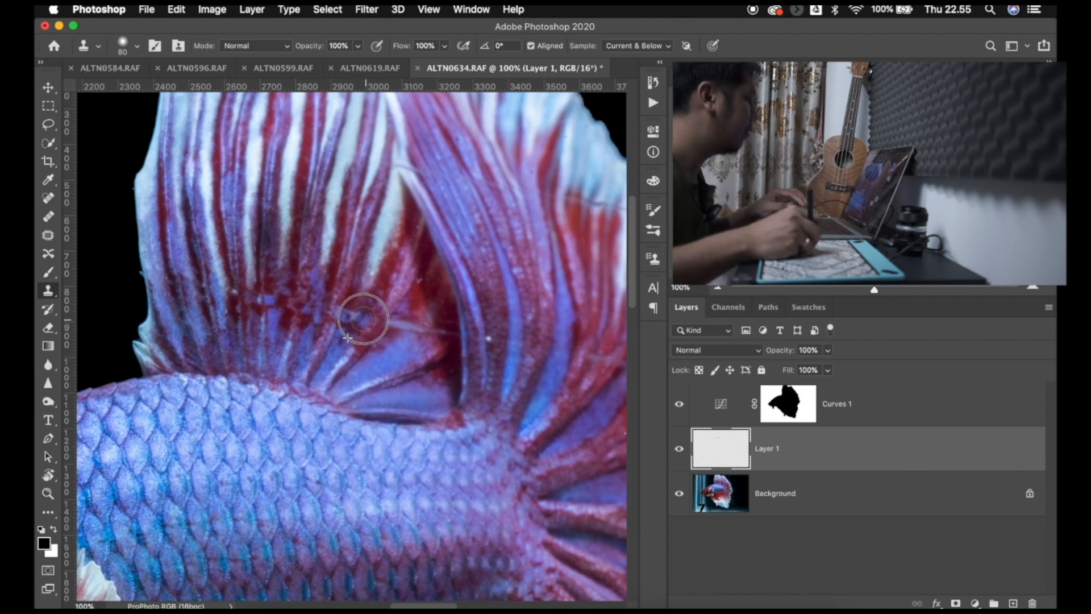
left_click_drag(363, 319, 344, 317)
- Try to clone away the right end of the upper fin's scratch, undo it and reduce the Clone Stamp to 45 px
mouse_move(440, 336)
left_mouse_down()
mouse_move(400, 328)
mouse_move(414, 319)
mouse_move(448, 331)
mouse_move(399, 330)
left_mouse_up()
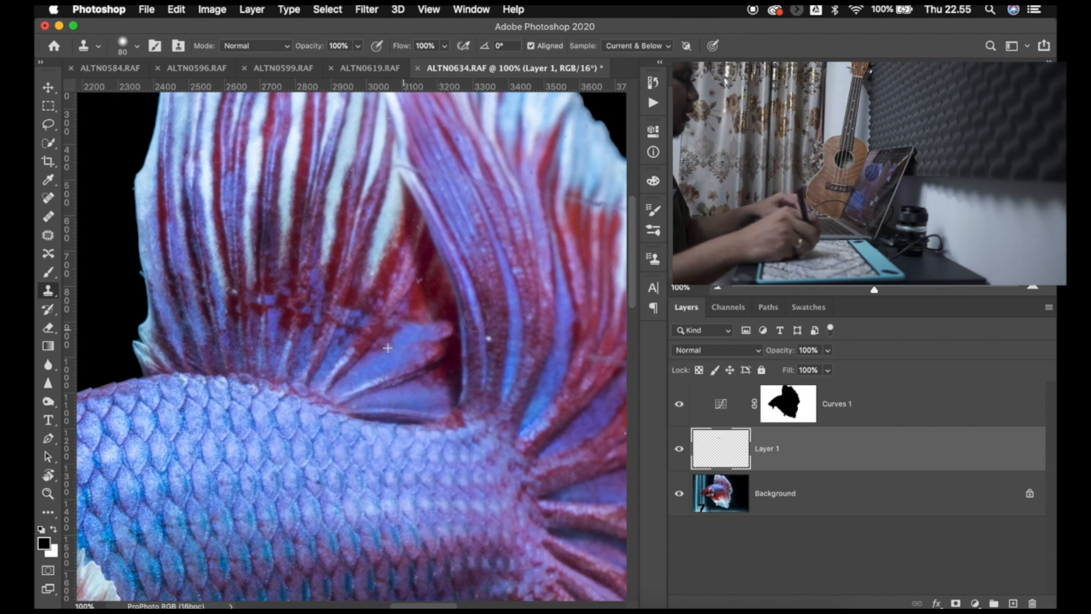
key("super+z")
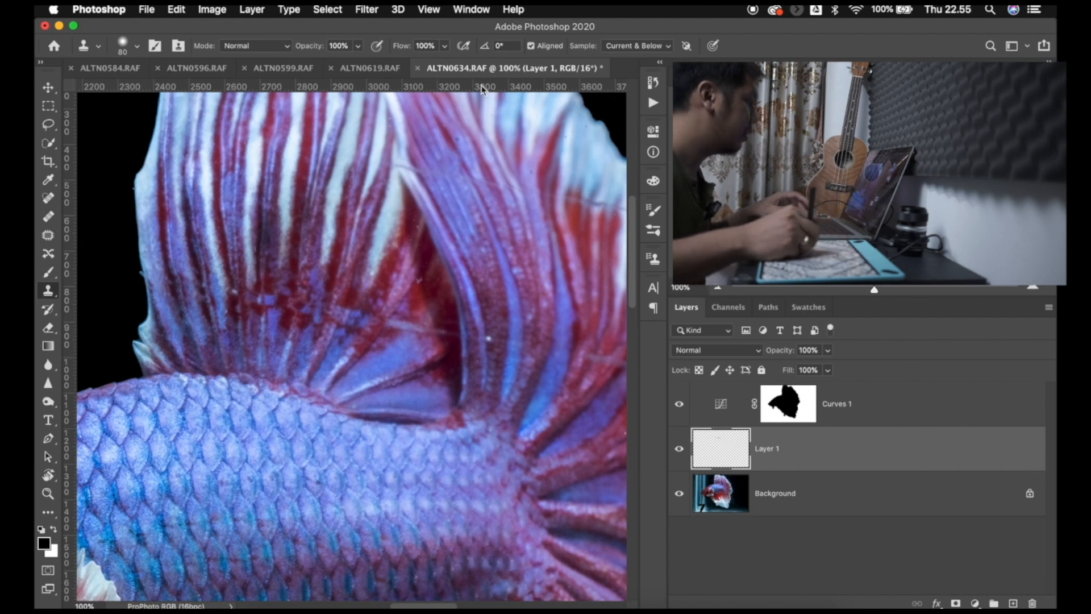
key("bracketleft")
key("bracketleft")
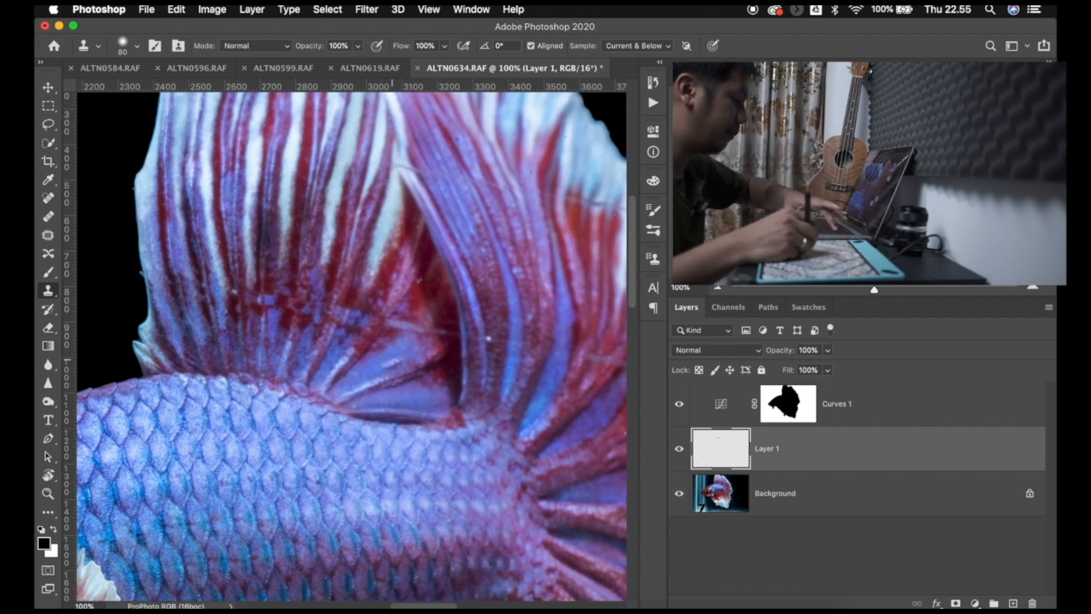
key("bracketleft")
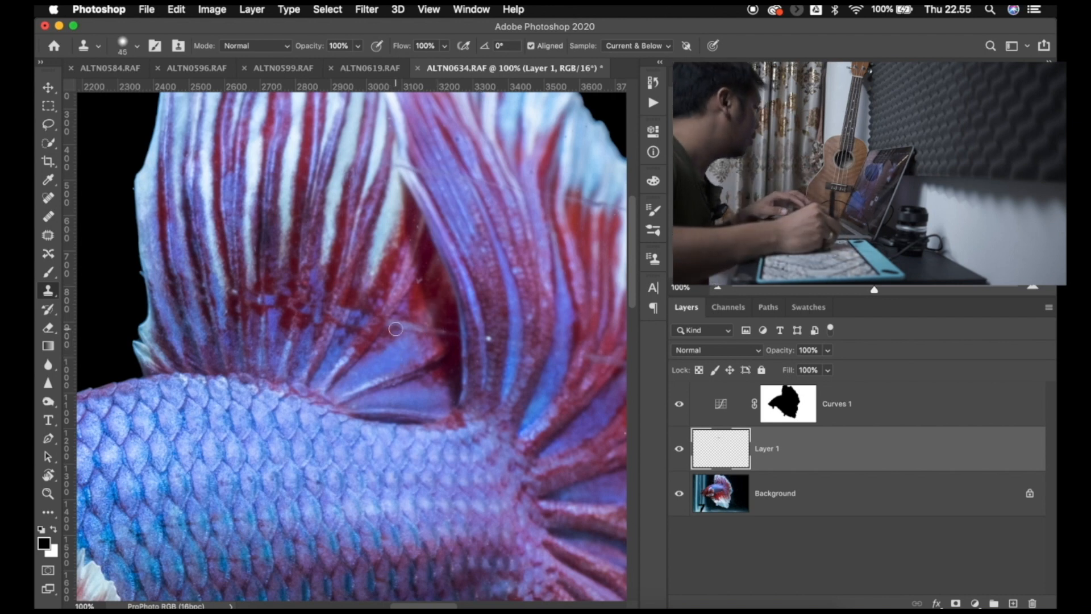
- Heal the right end of the upper fin's scratch and the long scratch across the tail with a 50 px Content-Aware Spot Healing Brush
left_click(48, 199)
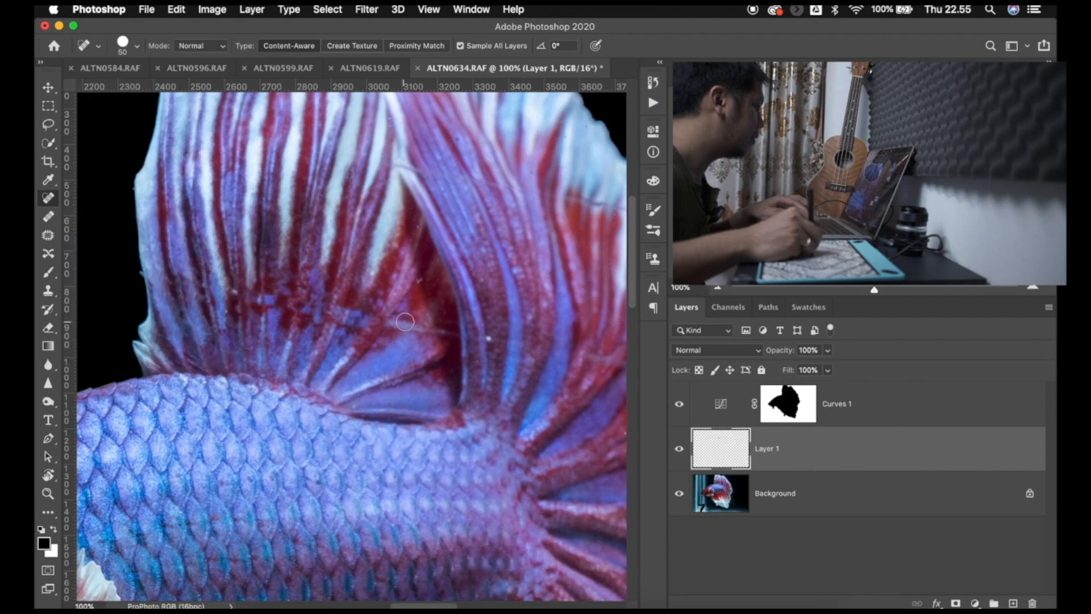
left_click_drag(395, 324, 440, 331)
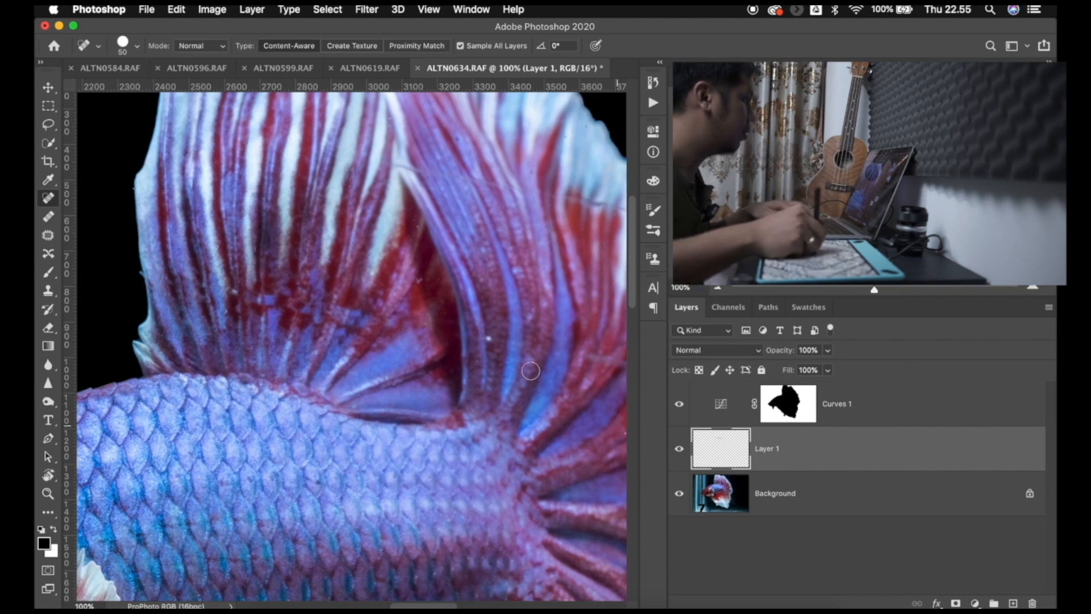
scroll(463, 317, "right", 5)
scroll(463, 316, "down", 2)
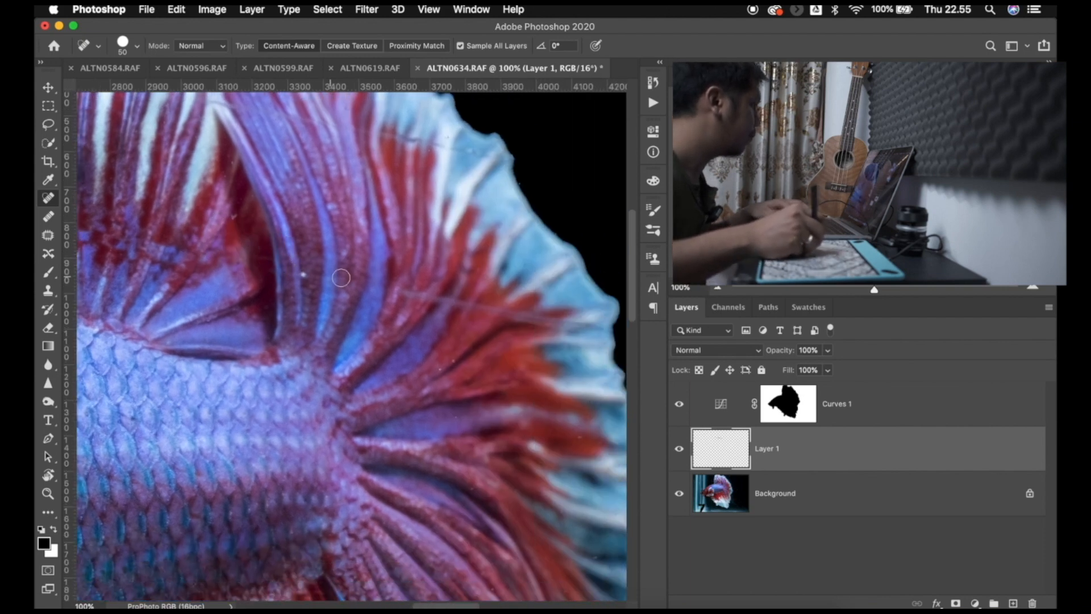
left_click_drag(411, 291, 624, 338)
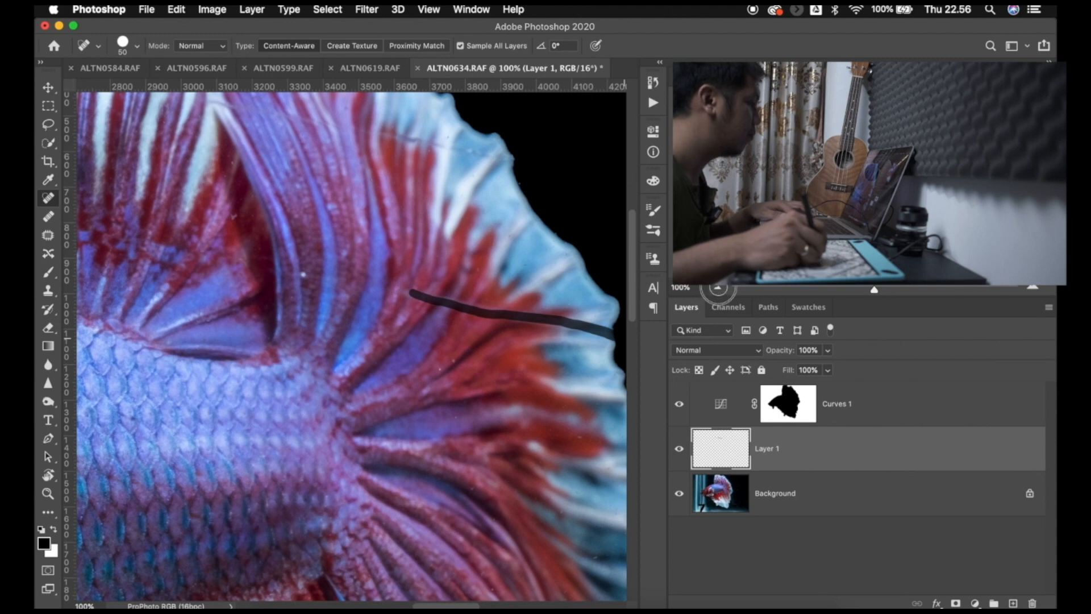
- Heal the line crossing the upper part of the tail fin out to its pale blue edge with the Spot Healing Brush
key("super+minus")
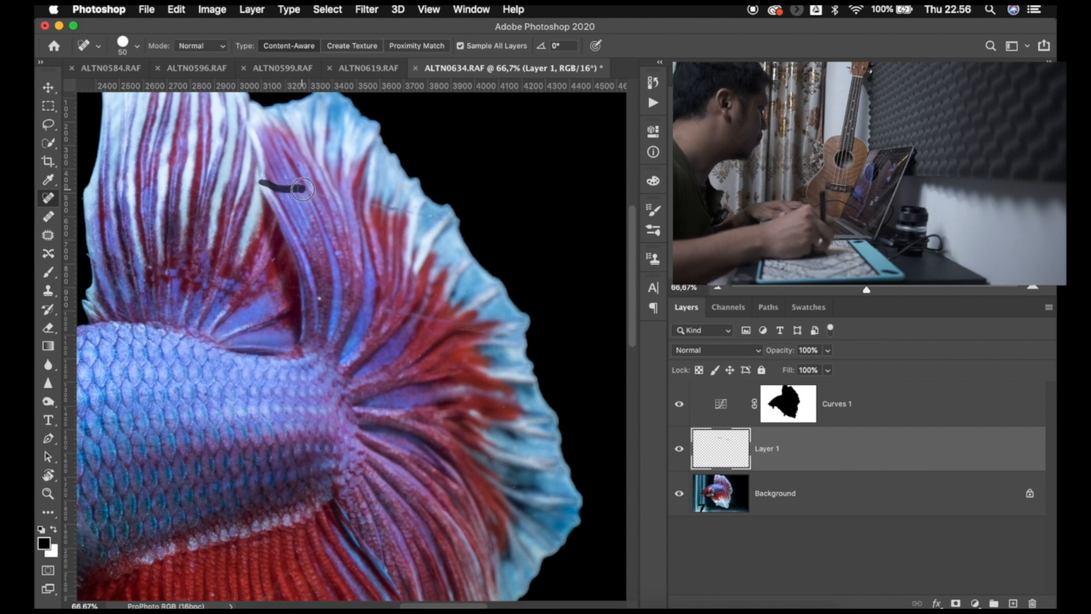
left_click_drag(343, 204, 407, 209)
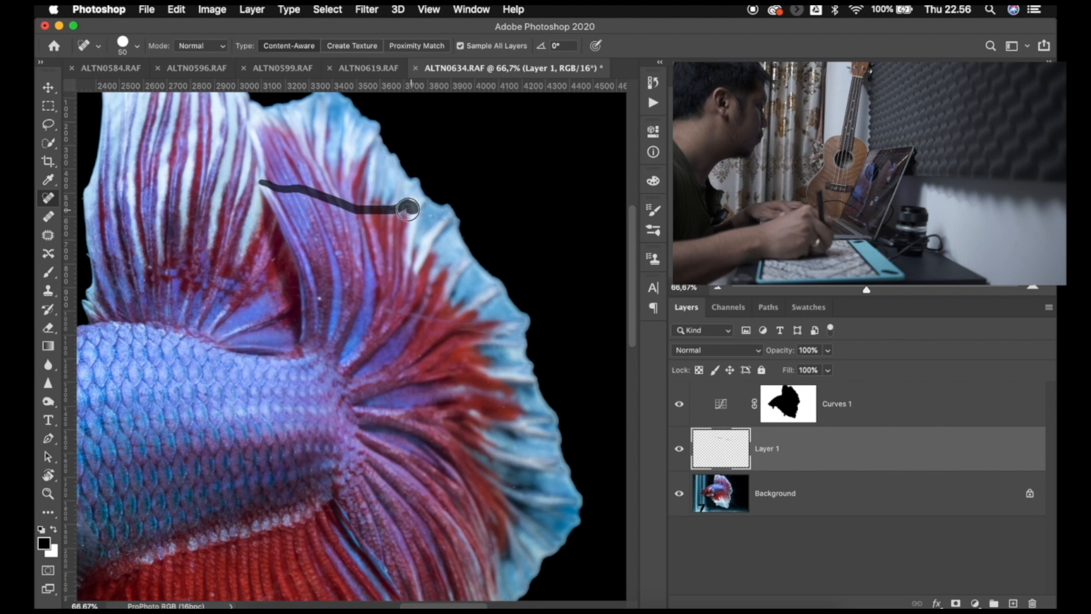
left_click_drag(436, 219, 450, 223)
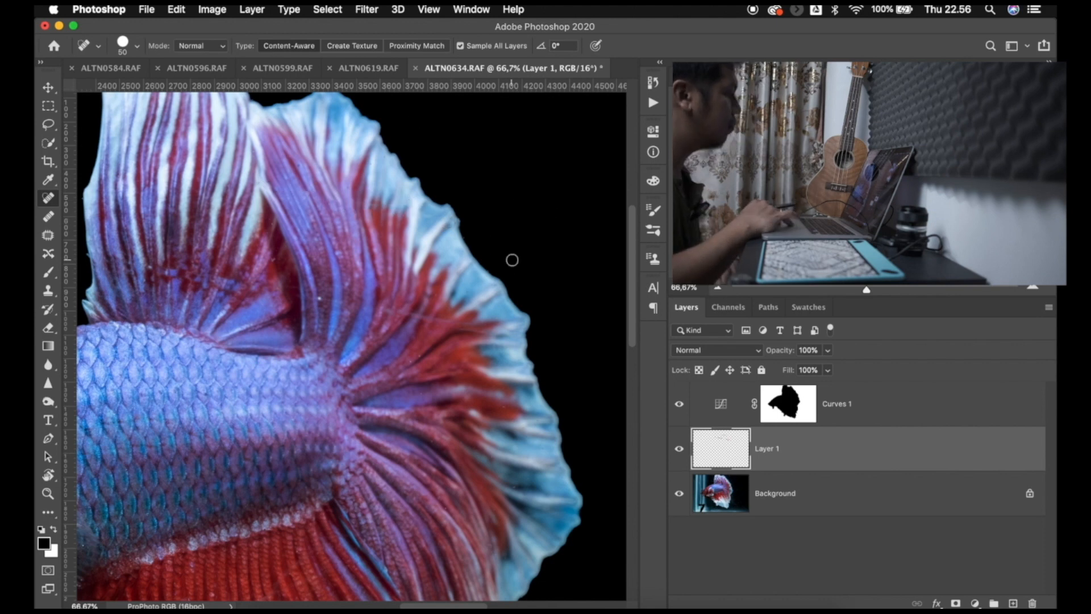
- Review the head and the whole fish against the black background from a wider view
scroll(512, 261, "down", 1)
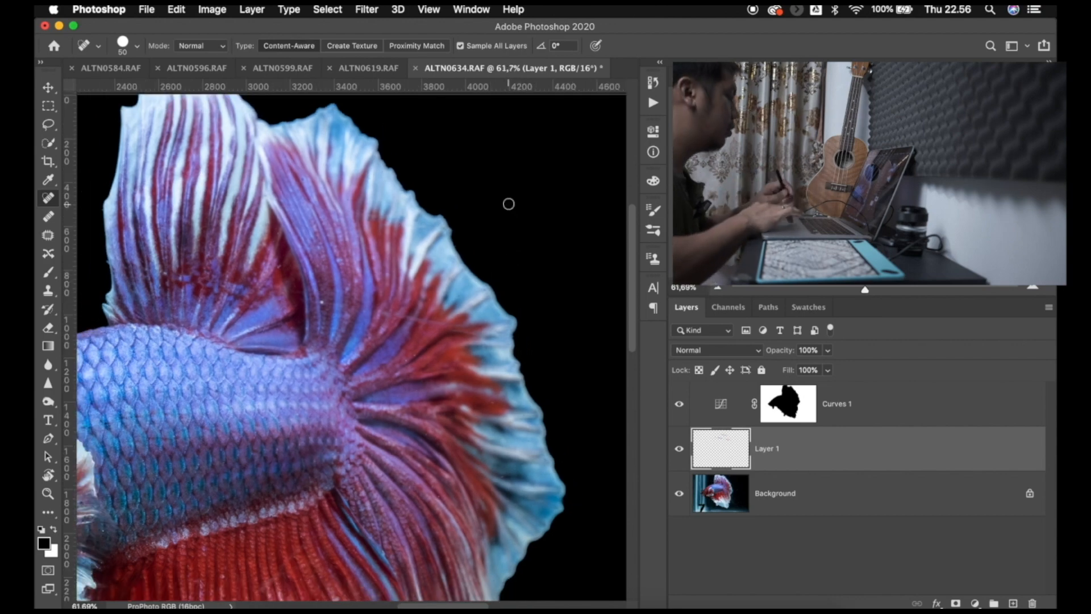
scroll(508, 203, "down", 2)
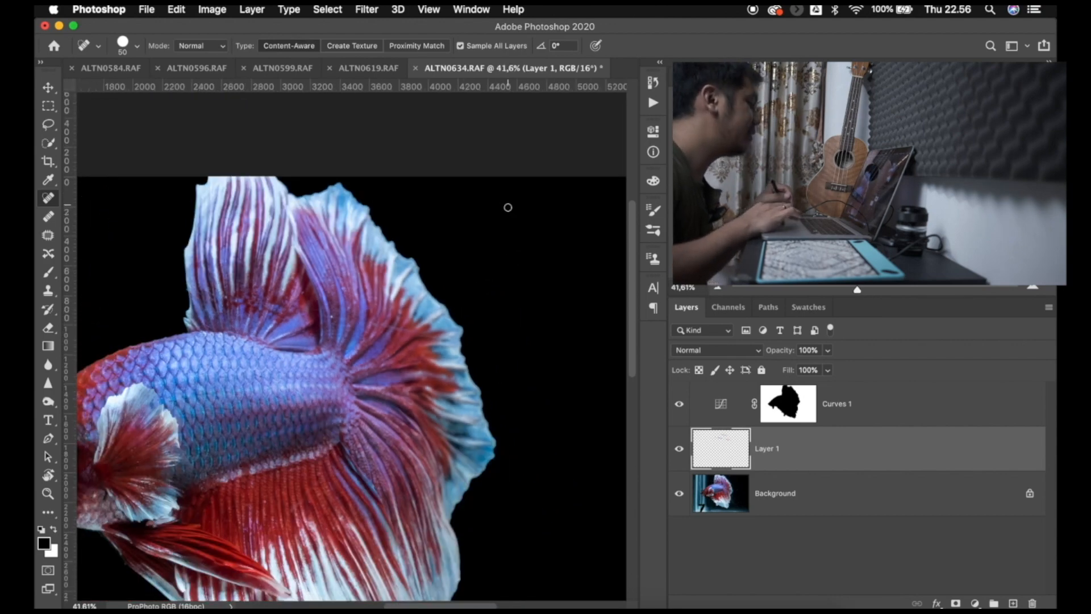
scroll(437, 295, "left", 7)
scroll(437, 295, "down", 2)
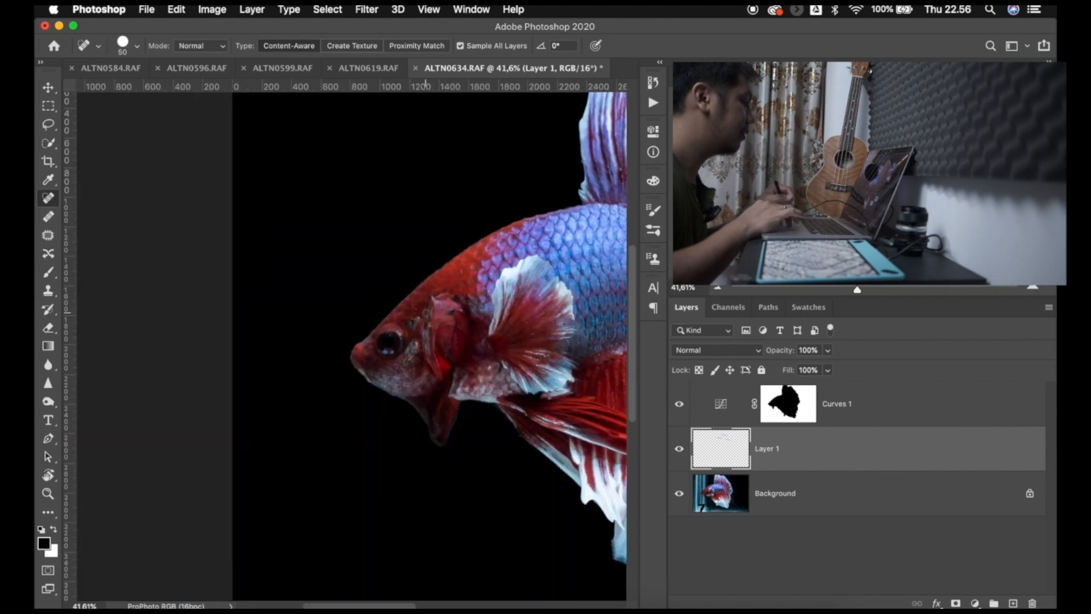
scroll(428, 320, "down", 1)
scroll(428, 319, "right", 6)
scroll(425, 312, "down", 1)
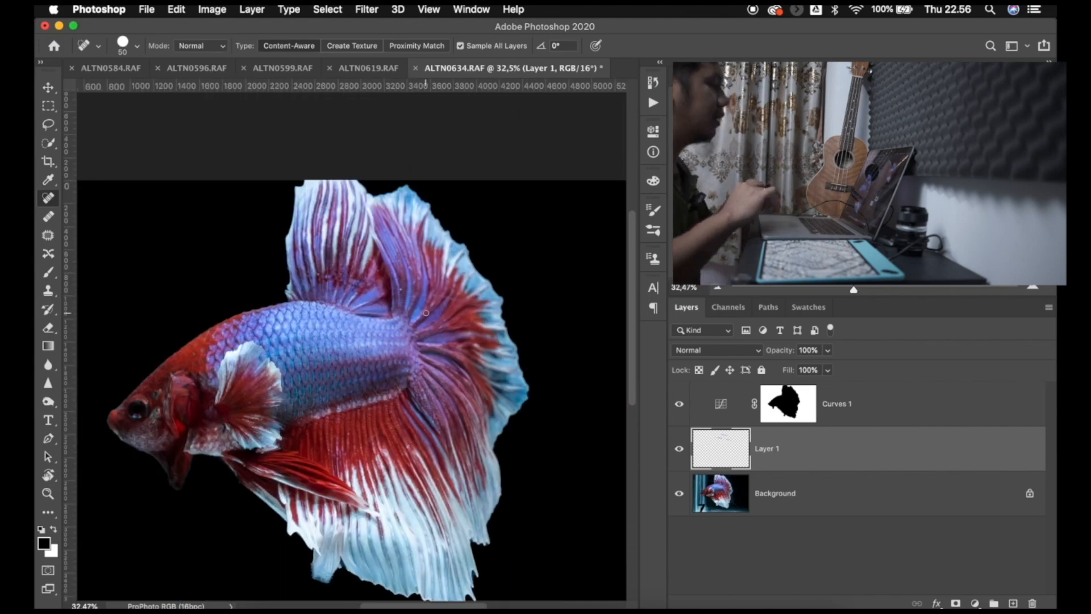
scroll(426, 312, "down", 1)
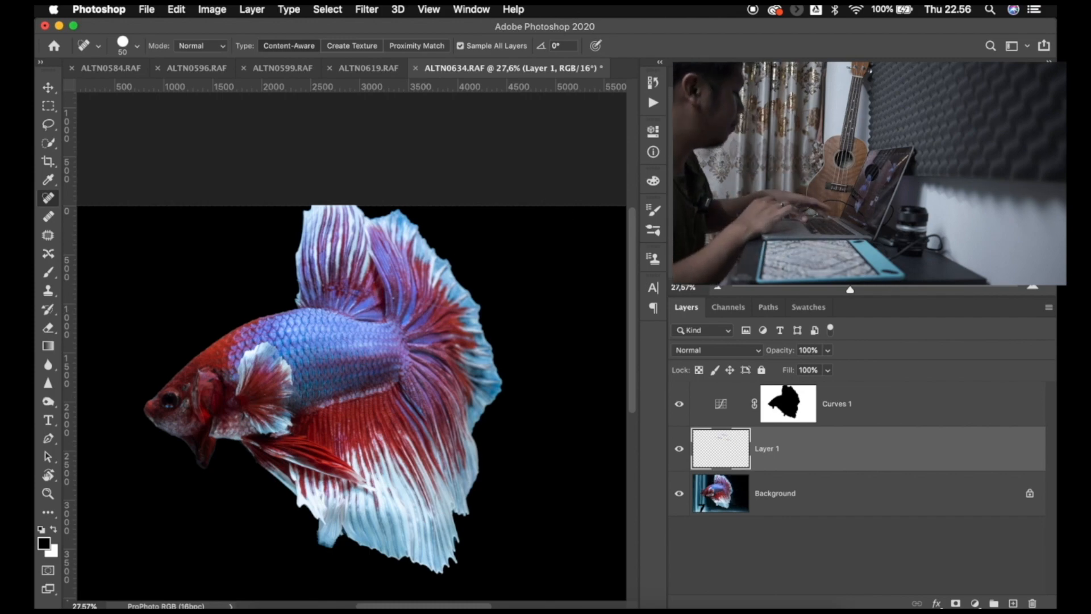
- Examine the lower fins, the tail and their outer edges at 100% for leftover flaws and mask fringes
key("super+1")
scroll(533, 268, "left", 9)
scroll(517, 269, "down", 3)
scroll(517, 267, "down", 3)
scroll(517, 267, "right", 10)
scroll(517, 269, "right", 10)
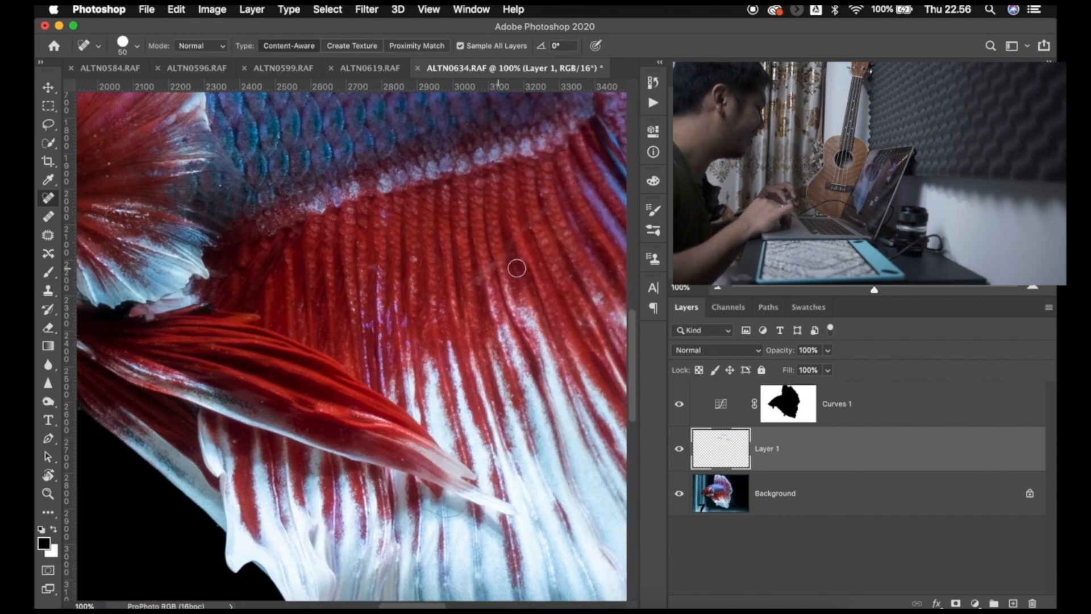
scroll(516, 268, "down", 5)
scroll(516, 268, "up", 10)
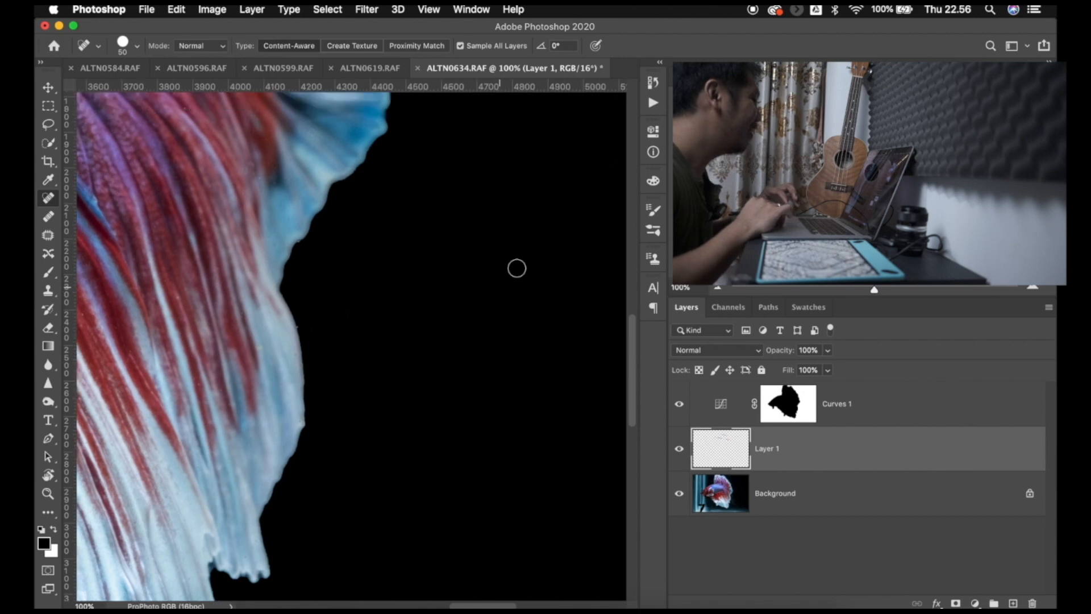
scroll(517, 268, "left", 2)
scroll(517, 268, "up", 2)
scroll(516, 268, "left", 4)
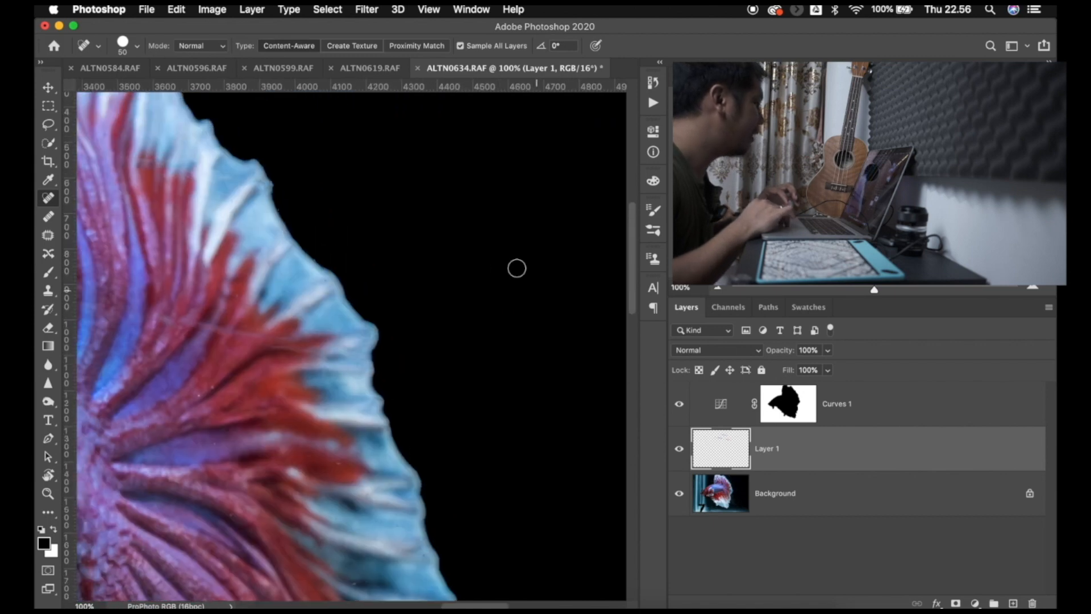
scroll(517, 269, "left", 8)
scroll(517, 269, "up", 2)
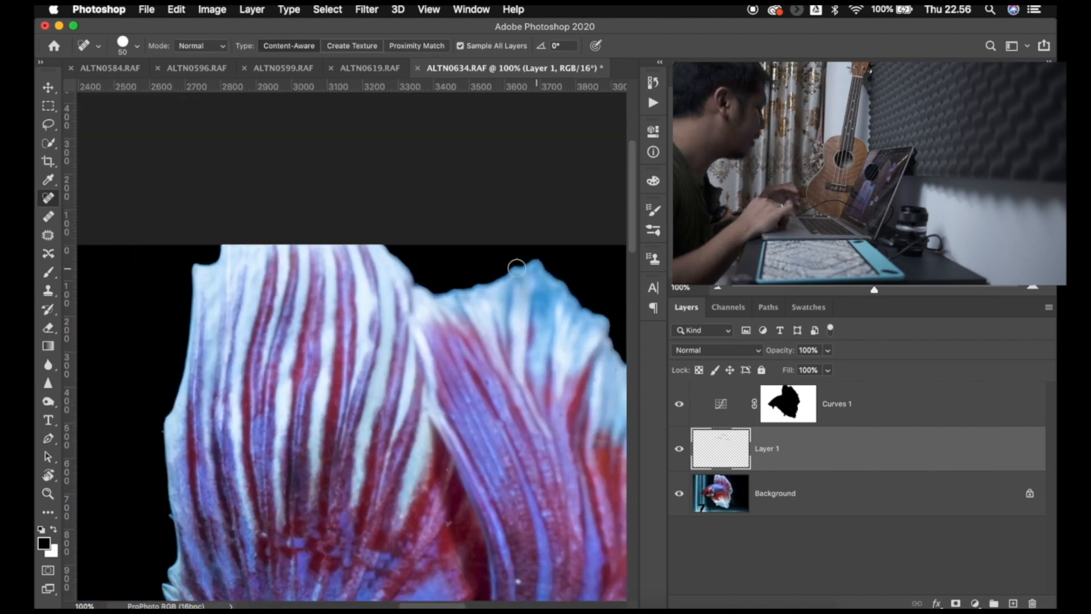
scroll(517, 268, "right", 6)
scroll(516, 268, "down", 1)
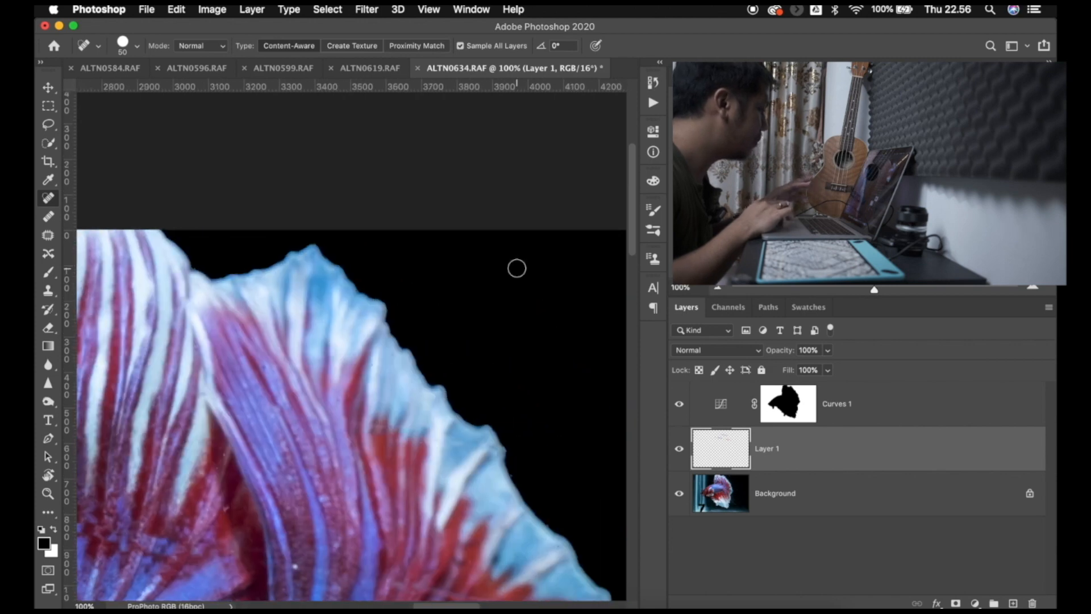
scroll(517, 269, "down", 4)
scroll(515, 266, "right", 3)
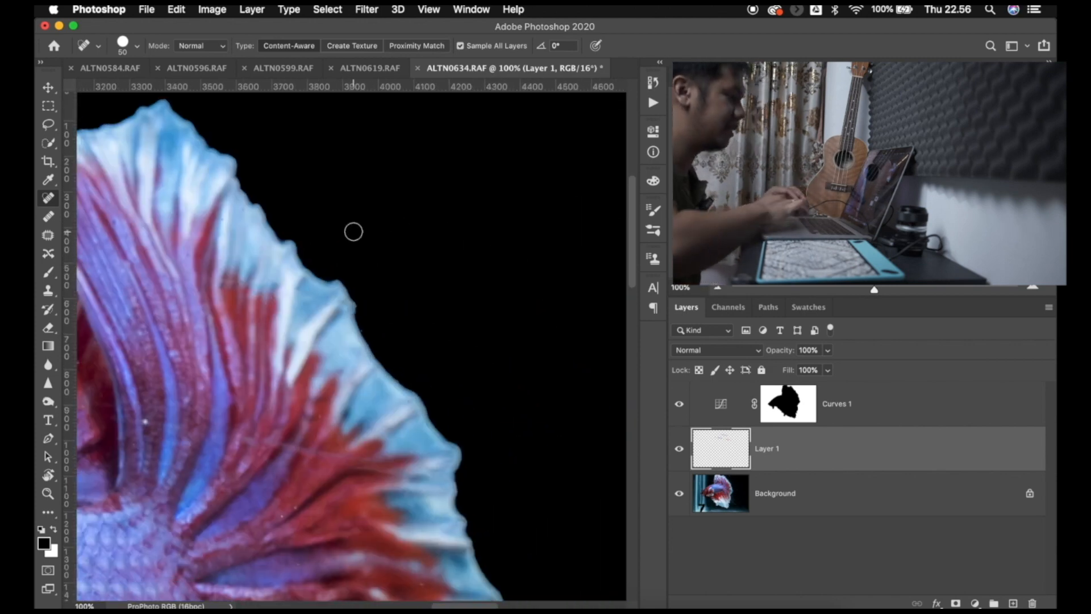
- Refine the Curves 1 mask along the tail fin's outer edge with a 125 px Brush, undoing a stroke and repainting the edge
key("b")
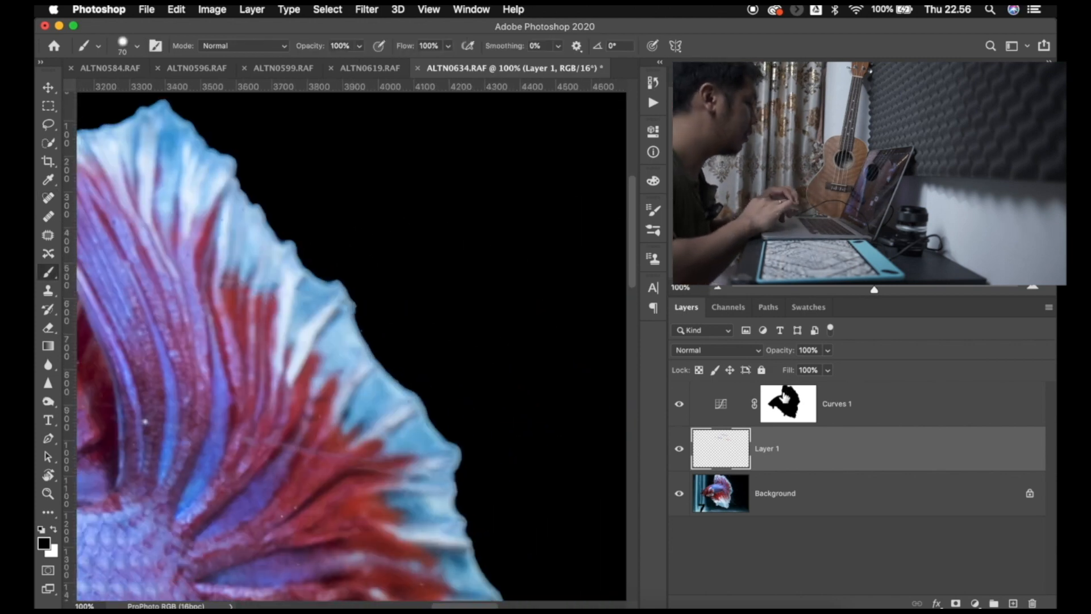
left_click(785, 395)
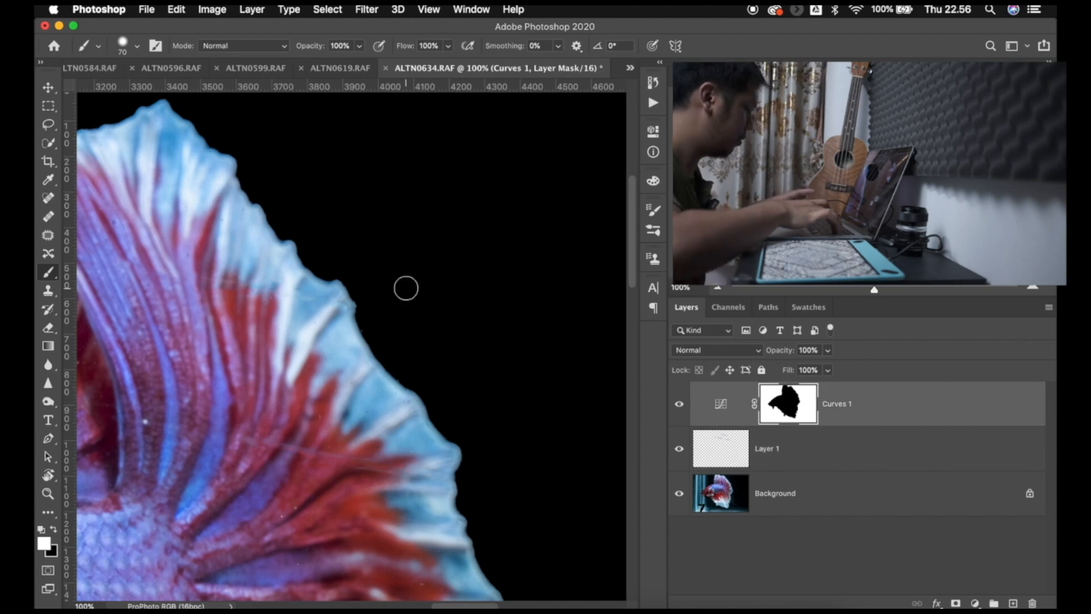
key("bracketright")
key("bracketright")
key("bracketright")
key("bracketright")
key("x")
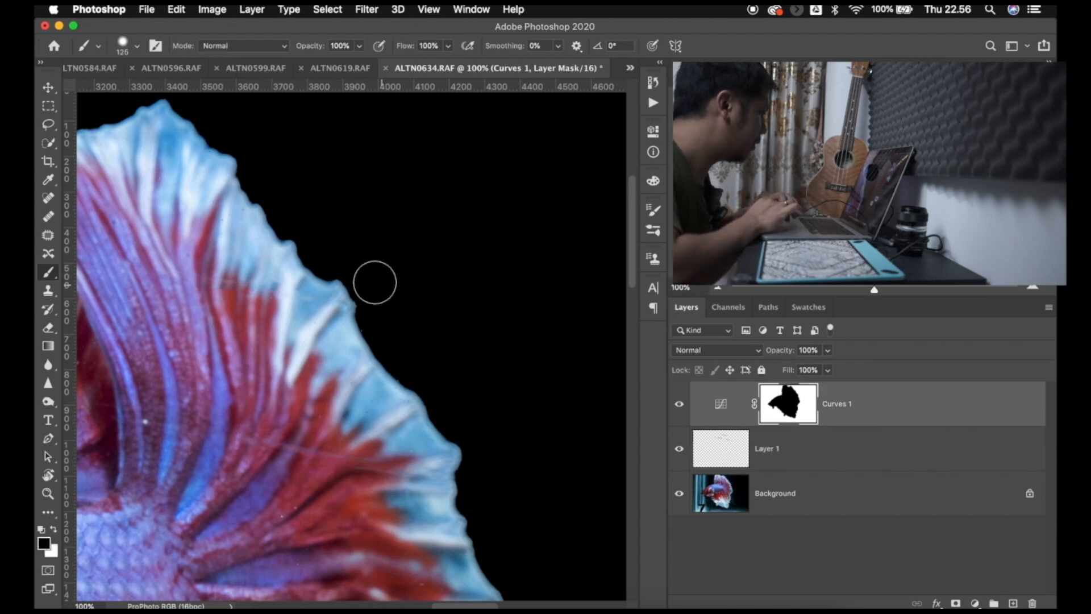
mouse_move(380, 308)
left_mouse_down()
mouse_move(475, 428)
mouse_move(478, 469)
left_mouse_up()
scroll(479, 468, "down", 6)
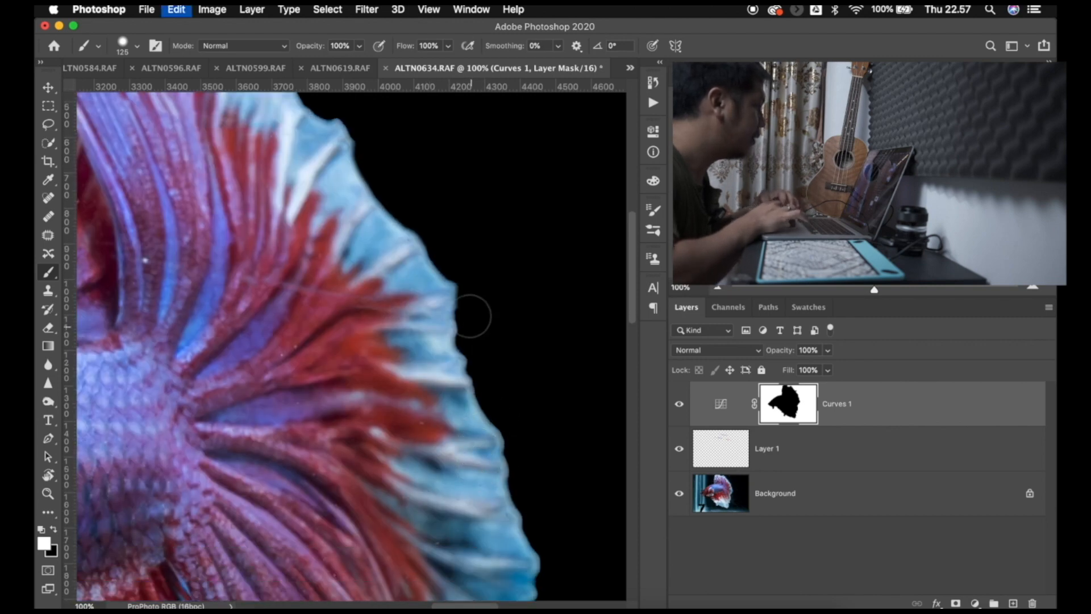
key("super+z")
mouse_move(419, 201)
left_mouse_down()
mouse_move(362, 106)
mouse_move(398, 142)
mouse_move(424, 138)
left_mouse_up()
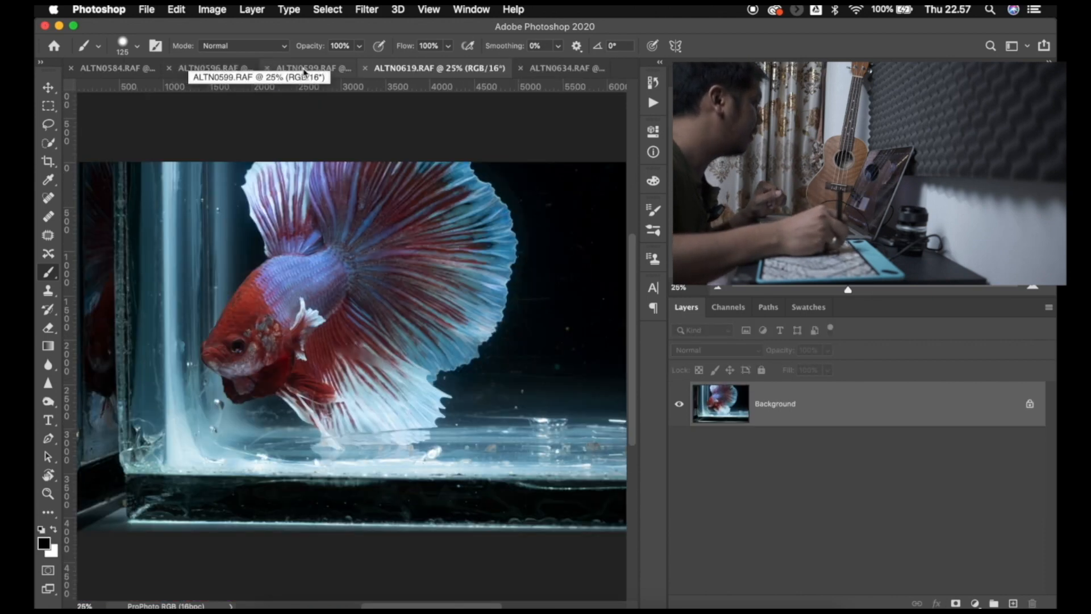
- Switch to the ALTN0584.RAF photo and select the fish with Select Subject
left_click(297, 71)
left_click(229, 69)
left_click(128, 68)
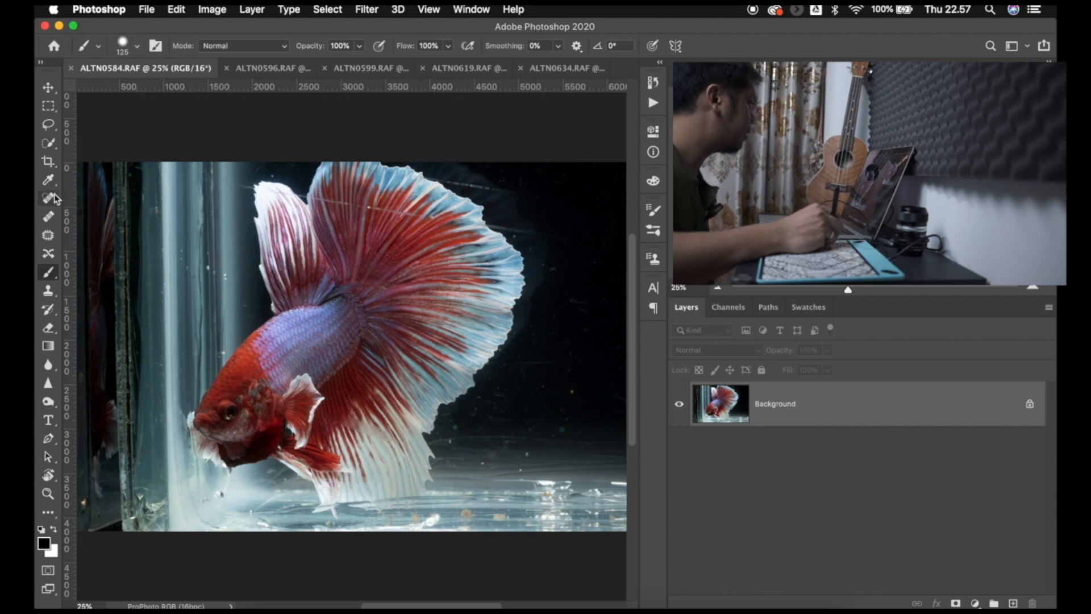
key("w")
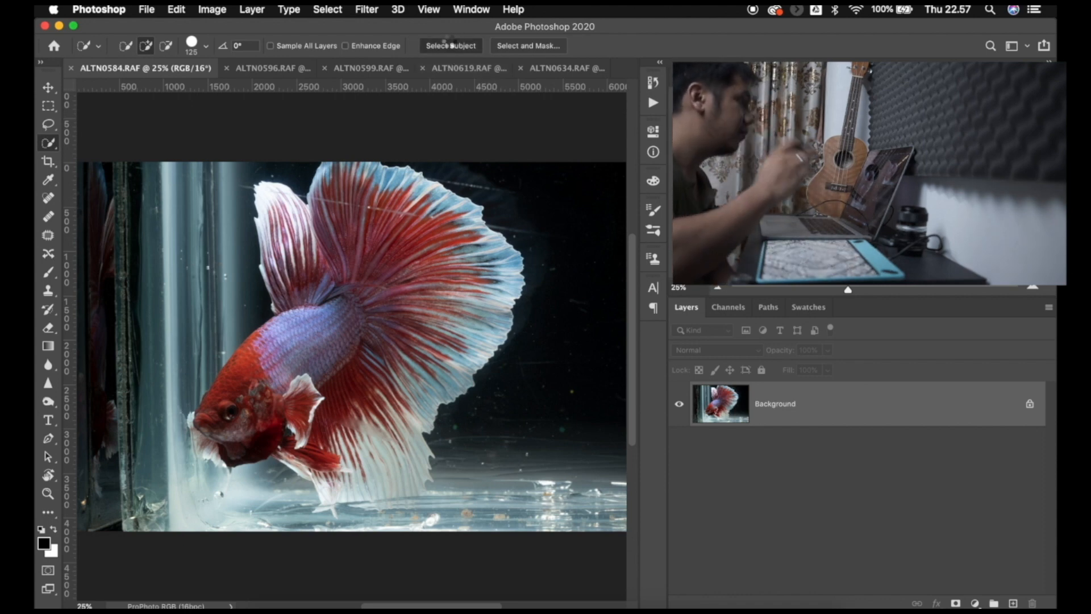
left_click(450, 45)
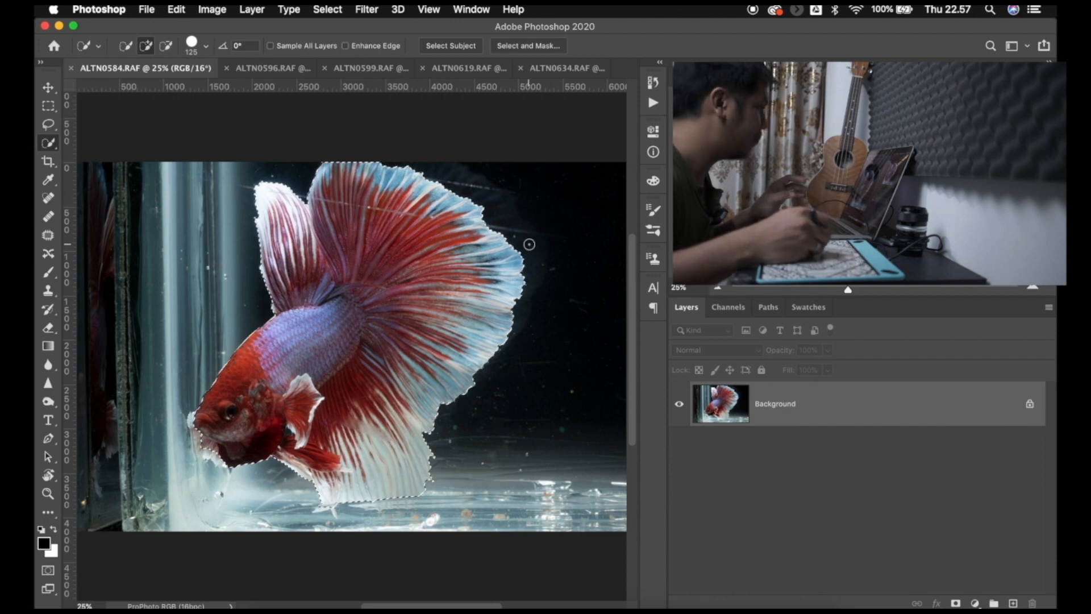
- Invert the fish selection and darken the background with a masked Curves adjustment layer, using a point at input 244, output 2
right_click(419, 244)
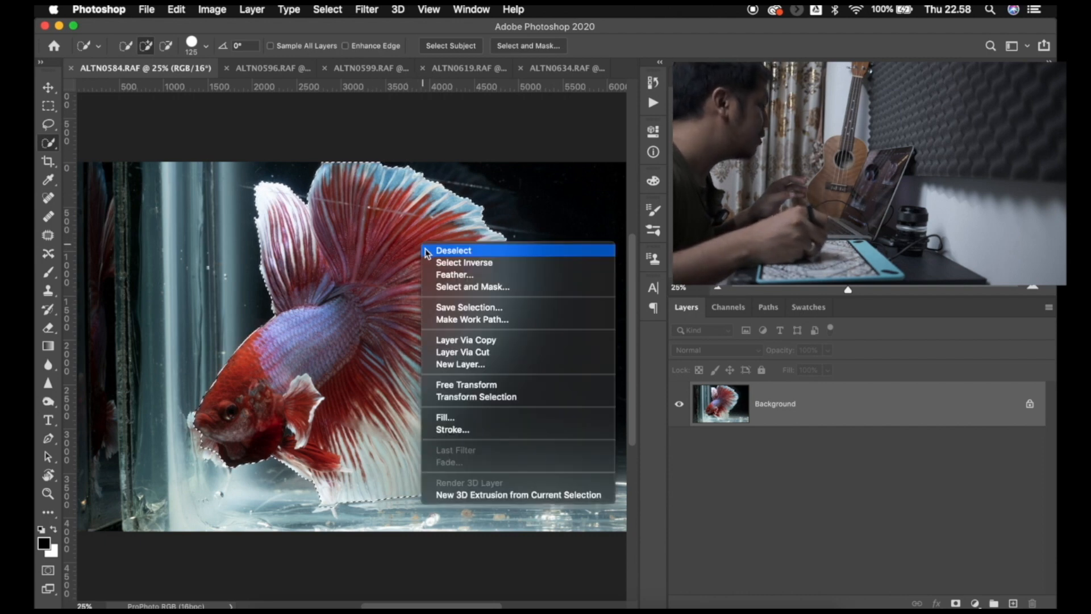
left_click(474, 263)
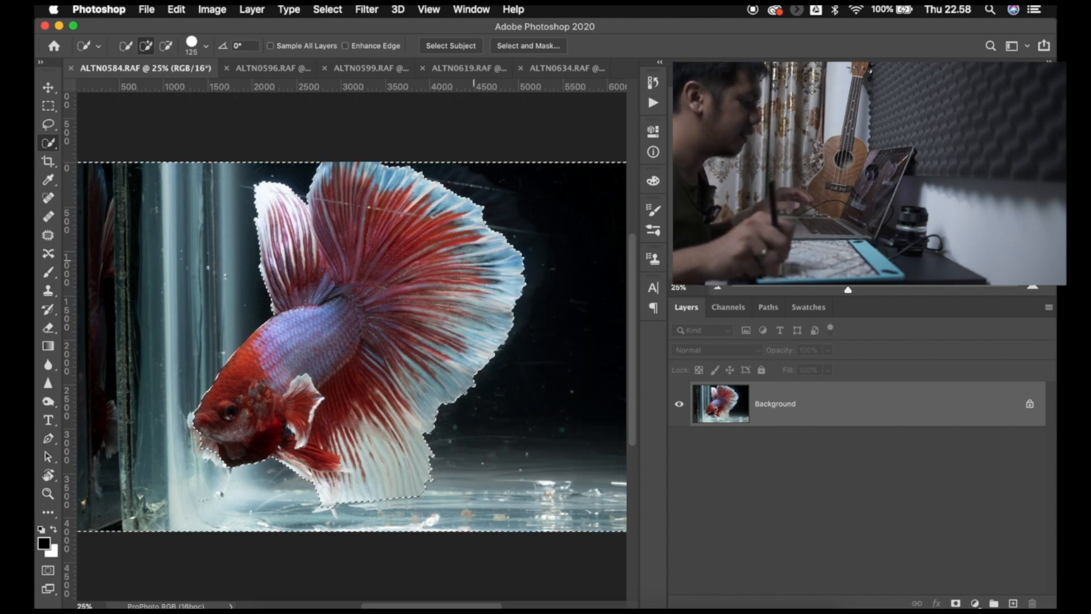
left_click(975, 603)
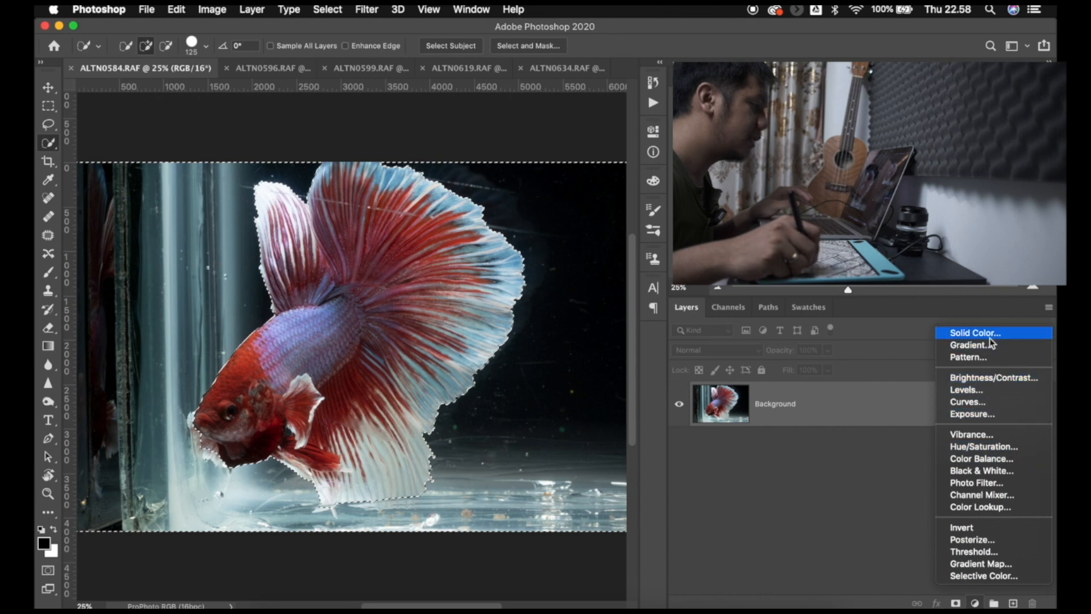
left_click(967, 405)
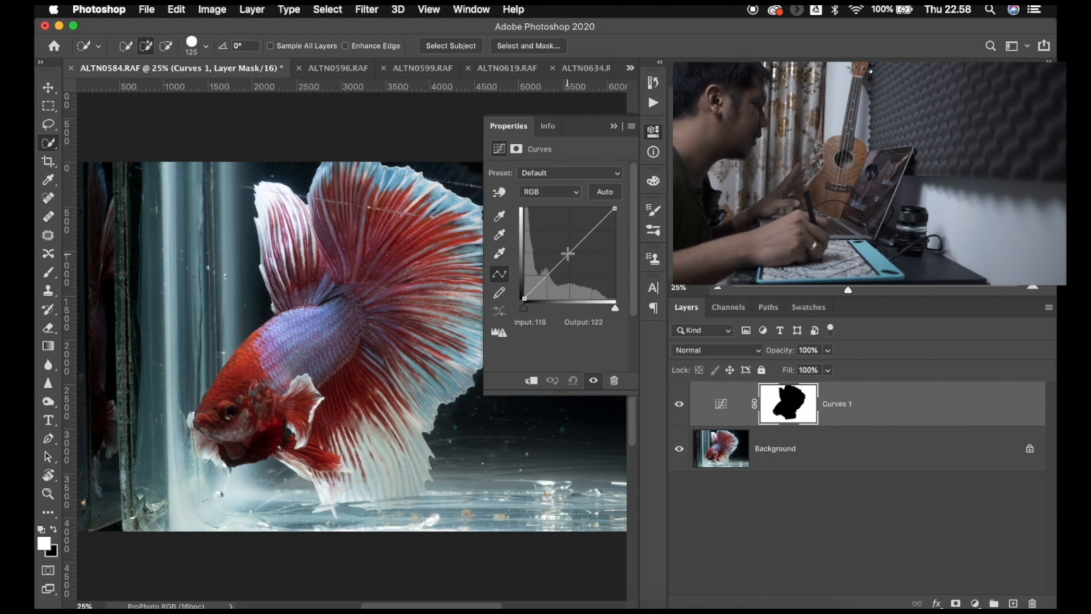
left_click_drag(567, 255, 611, 297)
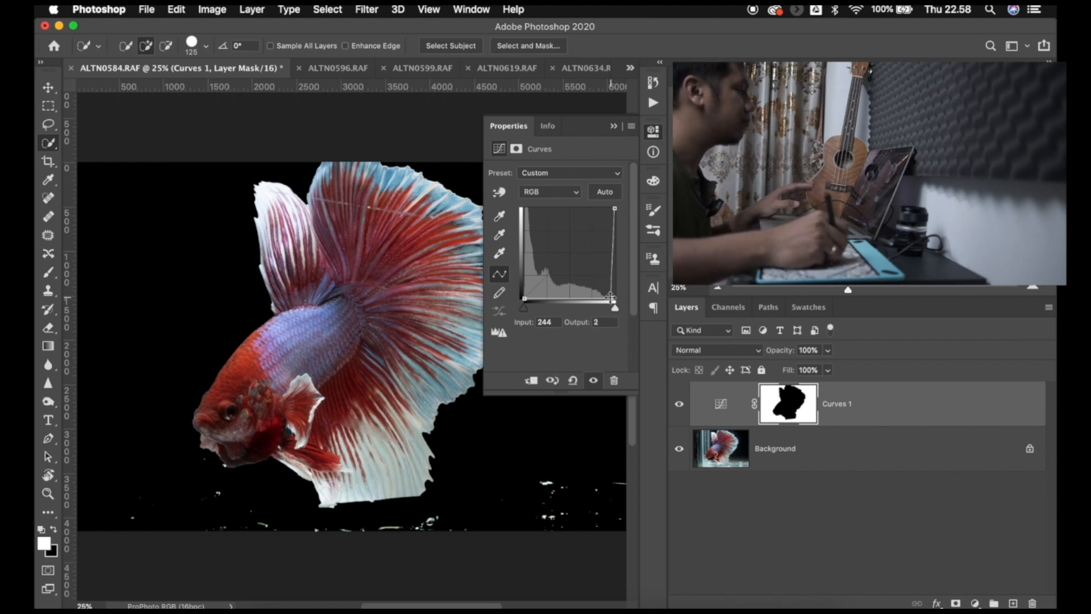
left_click(653, 131)
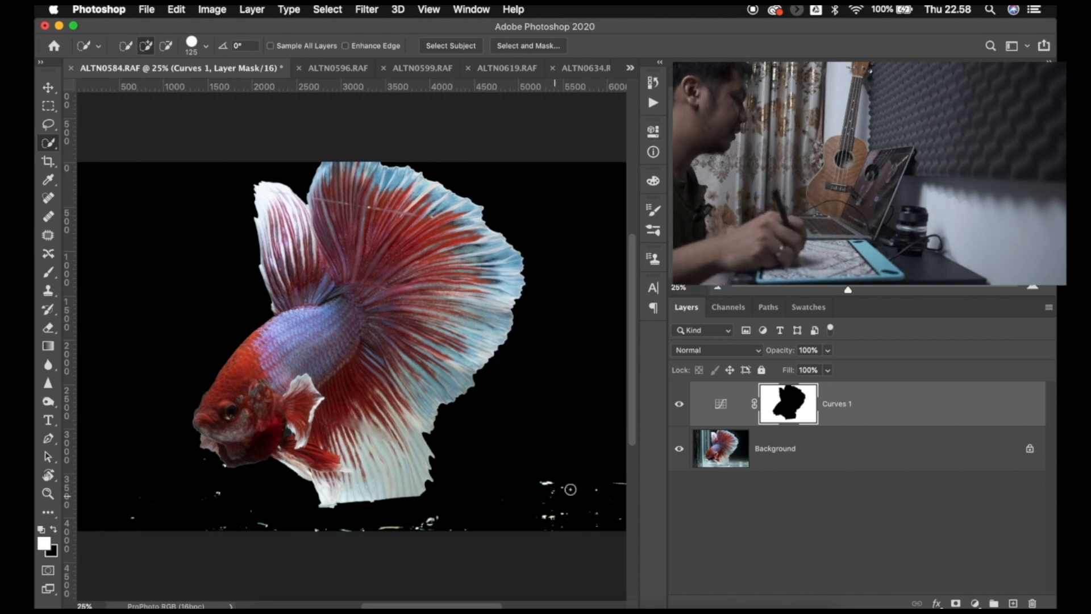
- Paint black over the leftover water reflections below the fish on the Background layer with an 800 px Brush
left_click(734, 462)
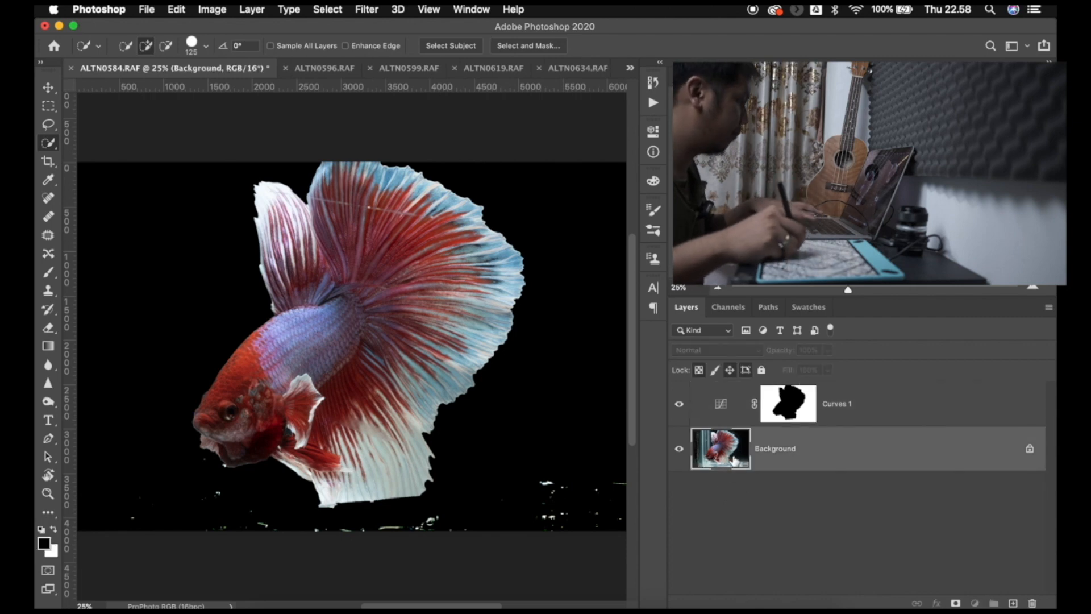
key("b")
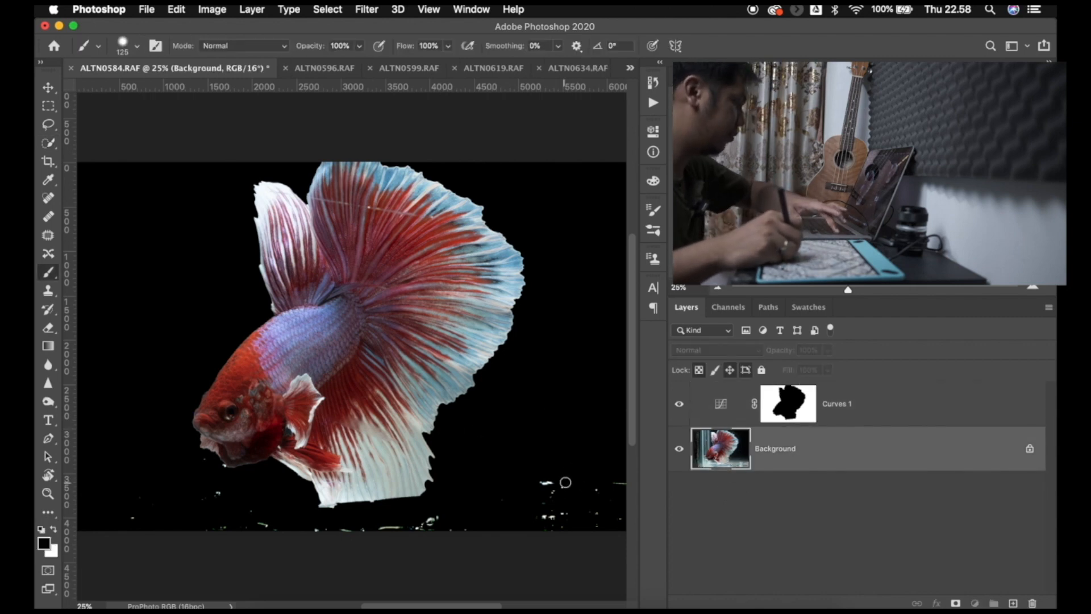
key("bracketright")
key("bracketright")
key("bracketright")
key("bracketright")
key("bracketright")
key("bracketright")
key("bracketright")
key("bracketright")
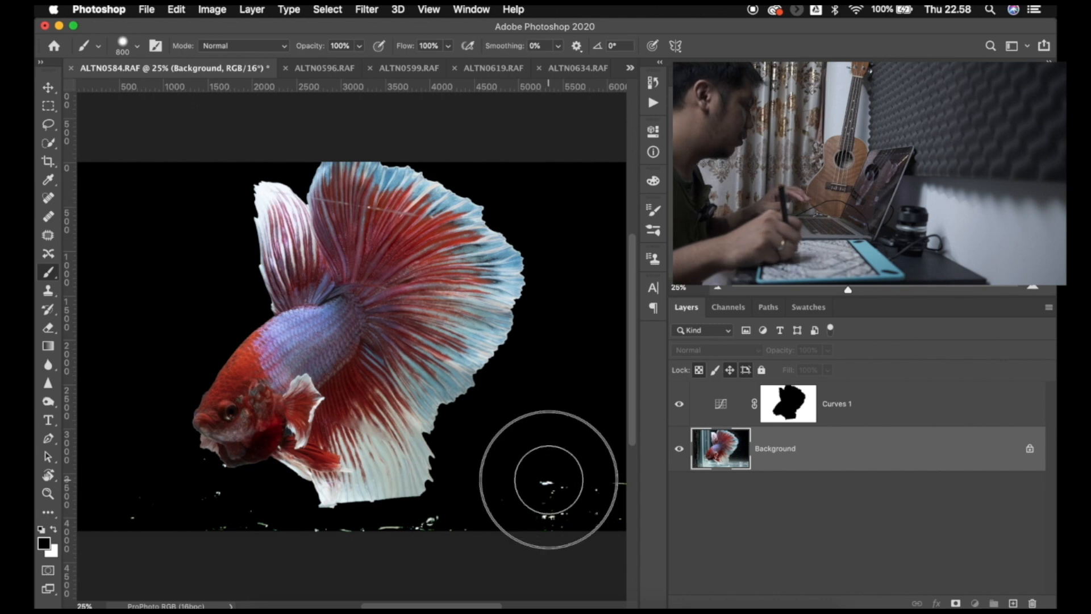
mouse_move(624, 514)
left_mouse_down()
mouse_move(660, 497)
mouse_move(549, 520)
left_mouse_up()
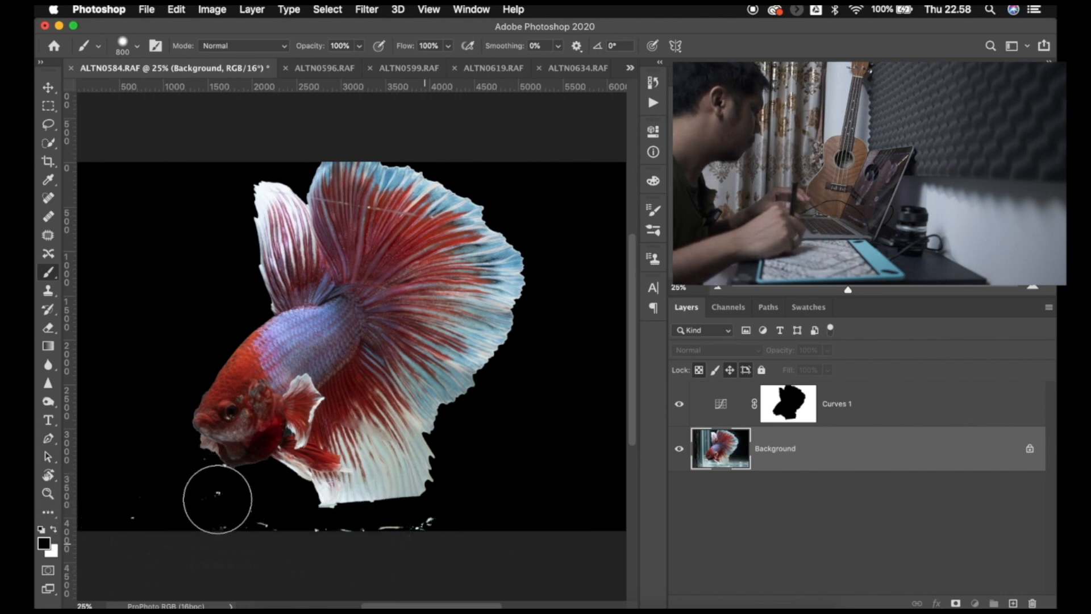
mouse_move(236, 514)
left_mouse_down()
mouse_move(296, 555)
mouse_move(313, 524)
left_mouse_up()
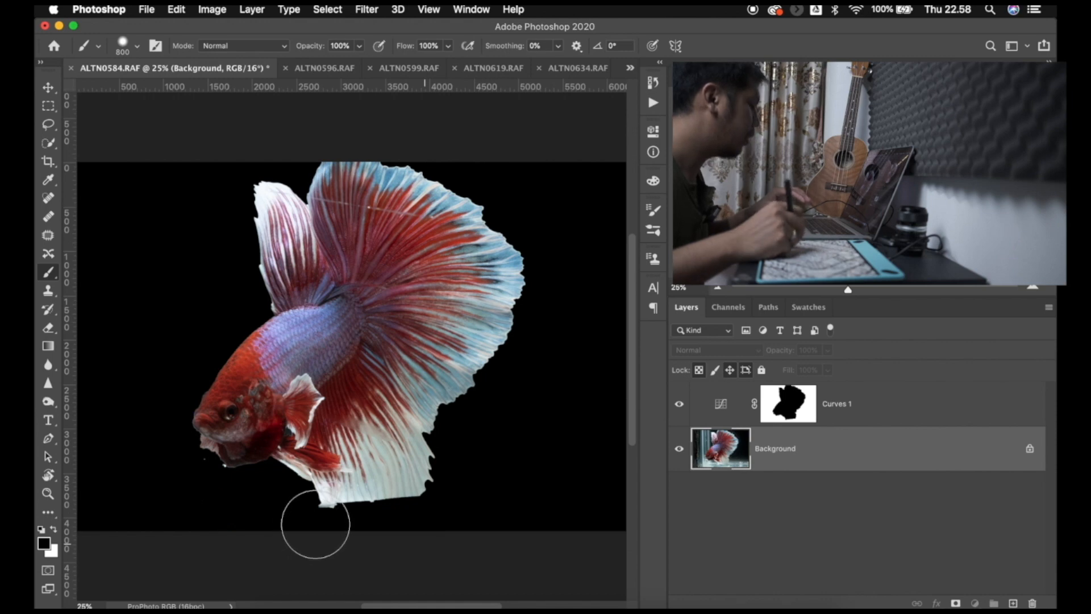